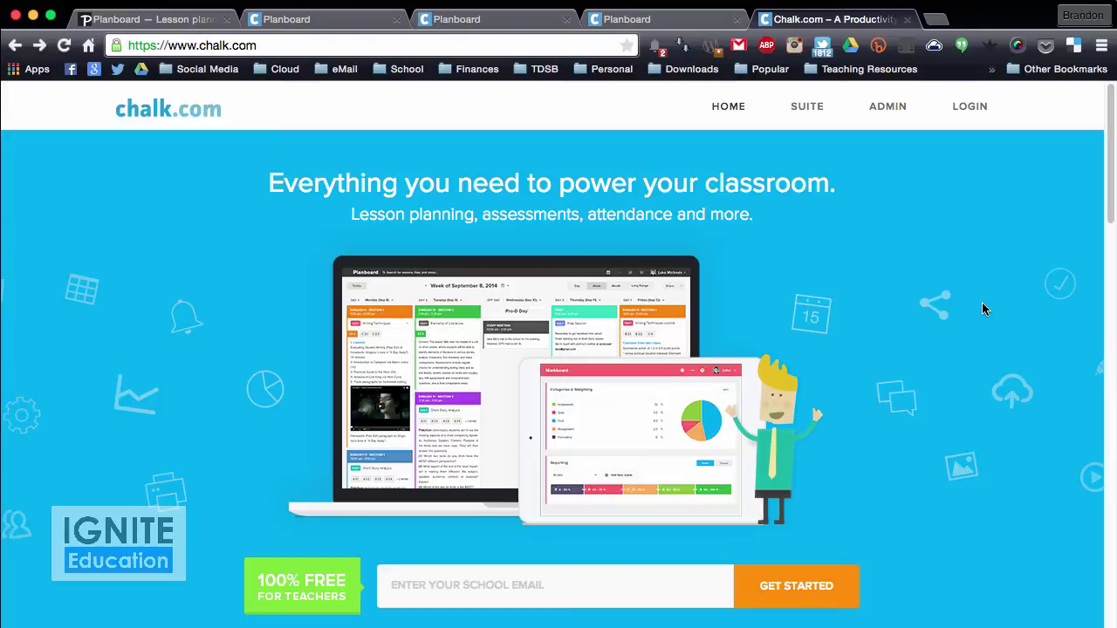
Look through the Chalk.com home page and open the Planboard site from it
scroll(983, 306, "down", 10)
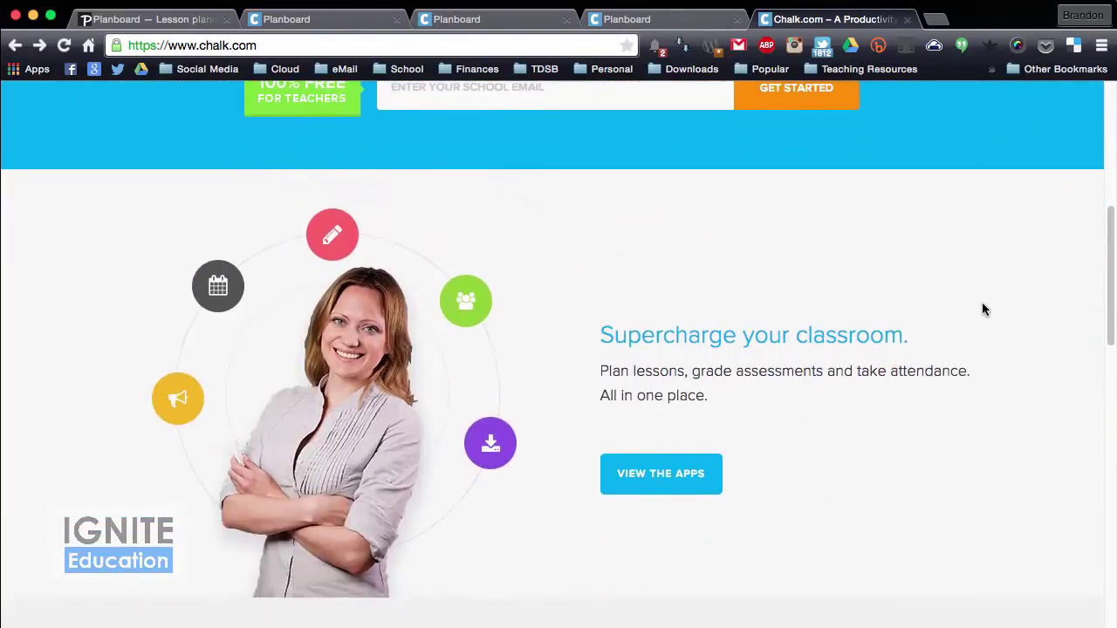
scroll(984, 309, "down", 17)
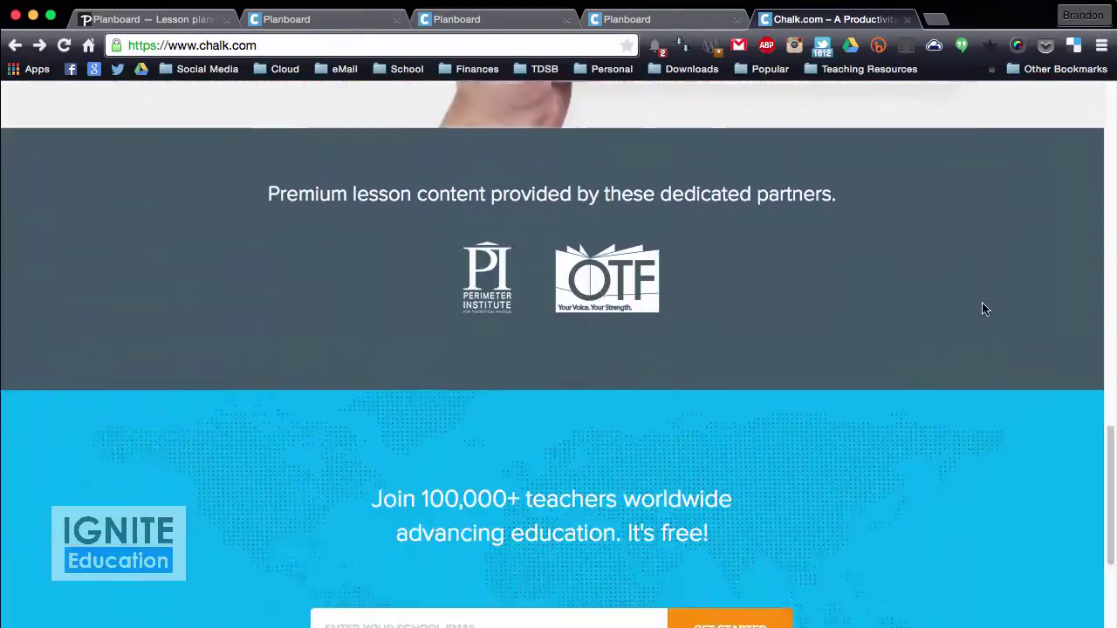
scroll(983, 309, "down", 8)
left_click(695, 465)
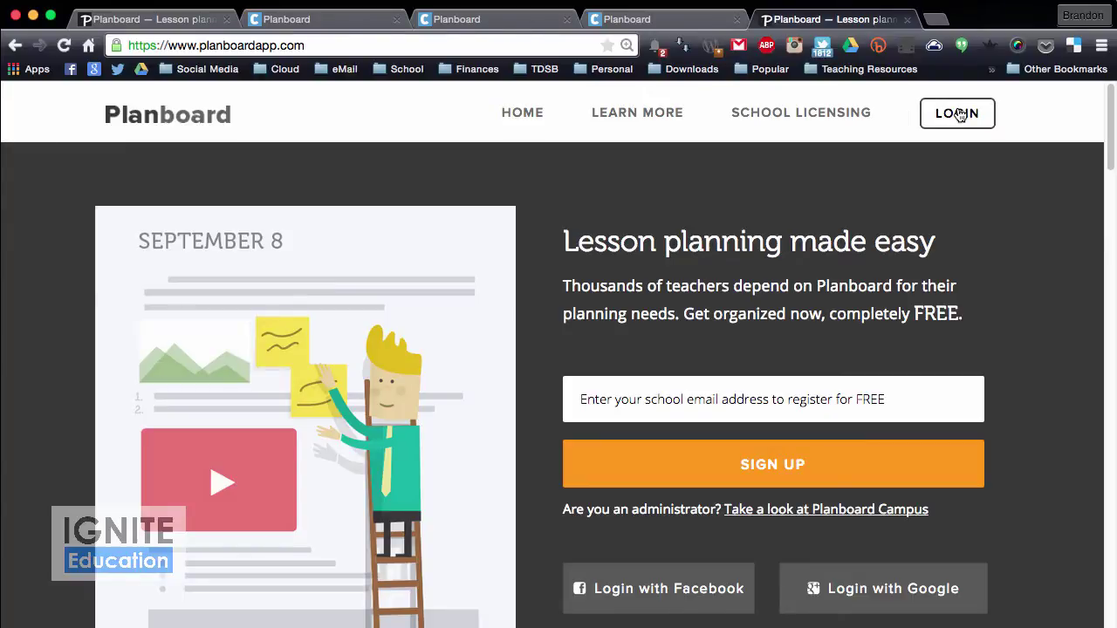
Switch to the Planboard day view for June 10, 2015 and review the lessons planned for each class
left_click(301, 19)
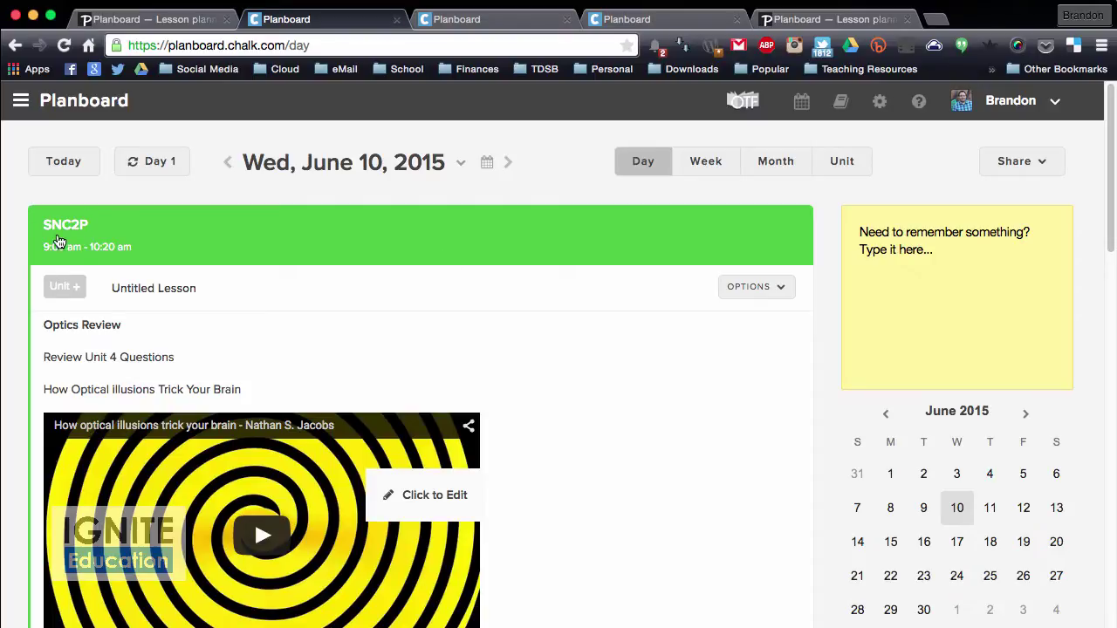
scroll(225, 288, "down", 7)
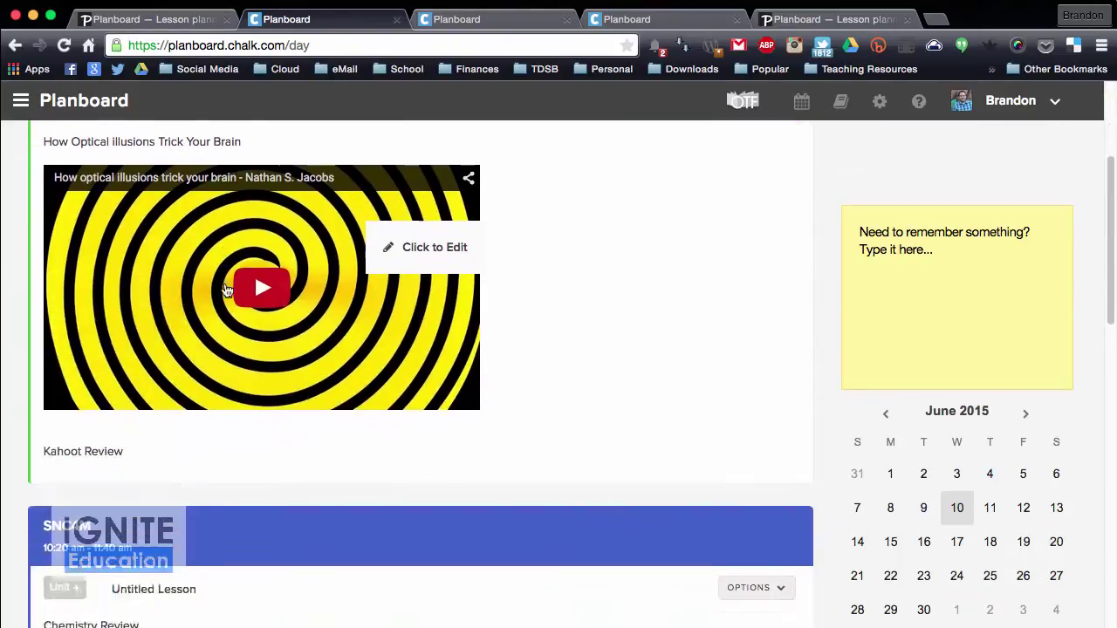
scroll(226, 290, "down", 2)
scroll(227, 290, "up", 1)
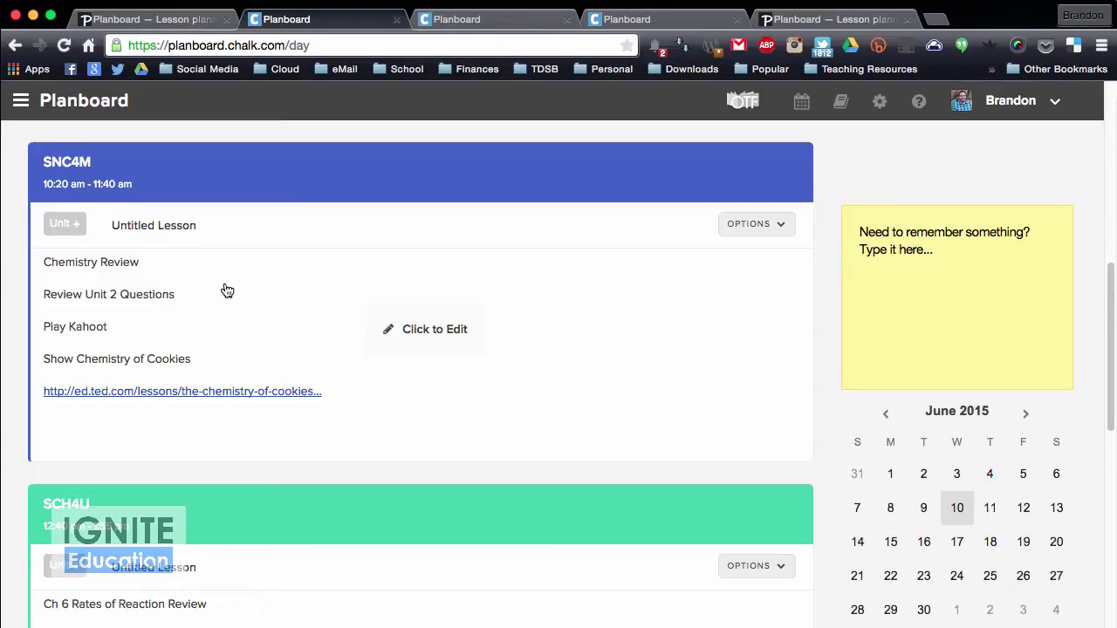
scroll(225, 290, "down", 8)
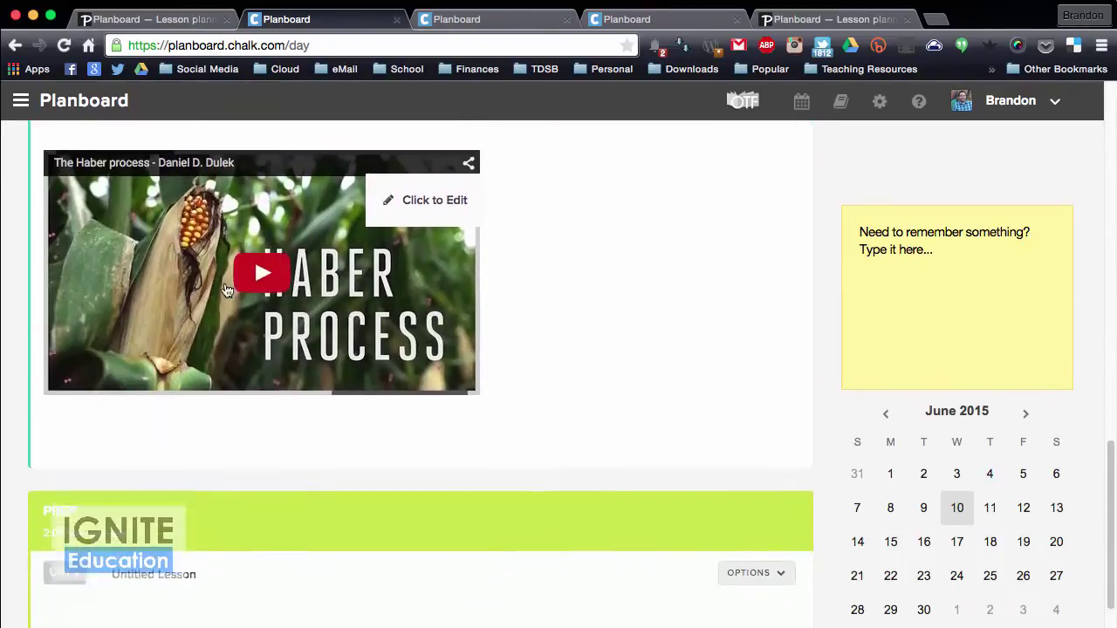
scroll(225, 290, "down", 3)
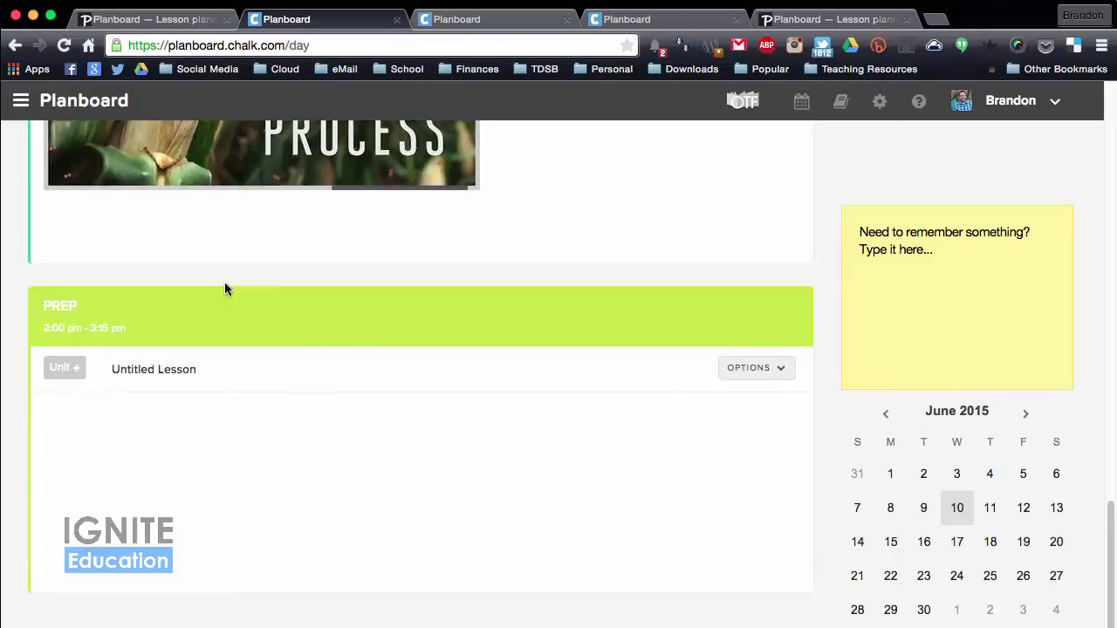
scroll(224, 282, "up", 20)
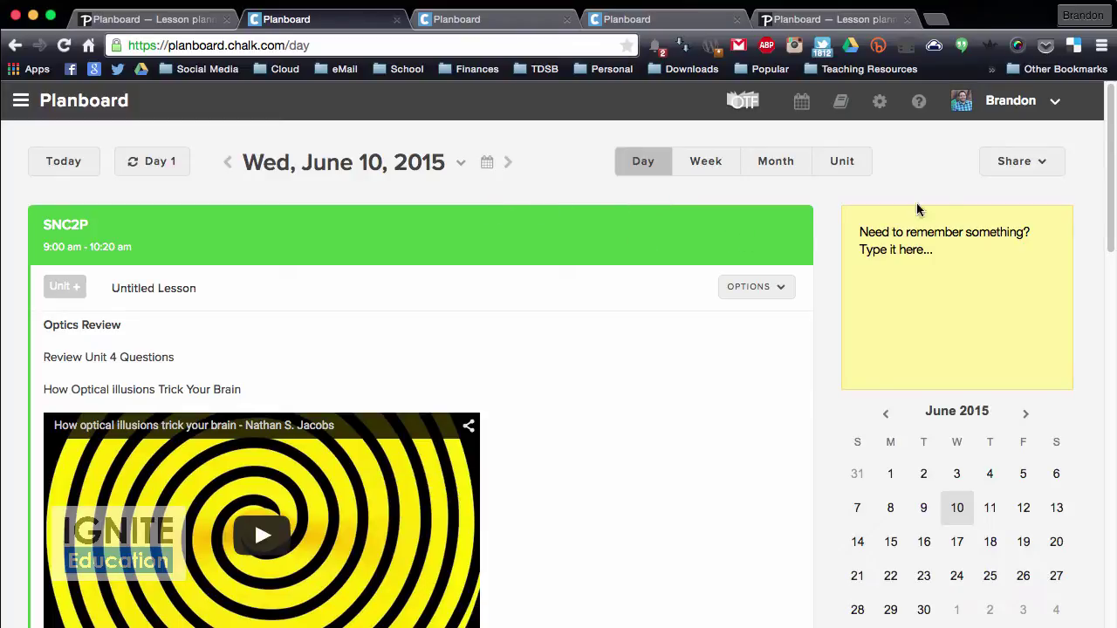
Export the June 10, 2015 day plan as a PDF, review its pages and close it
left_click(1013, 165)
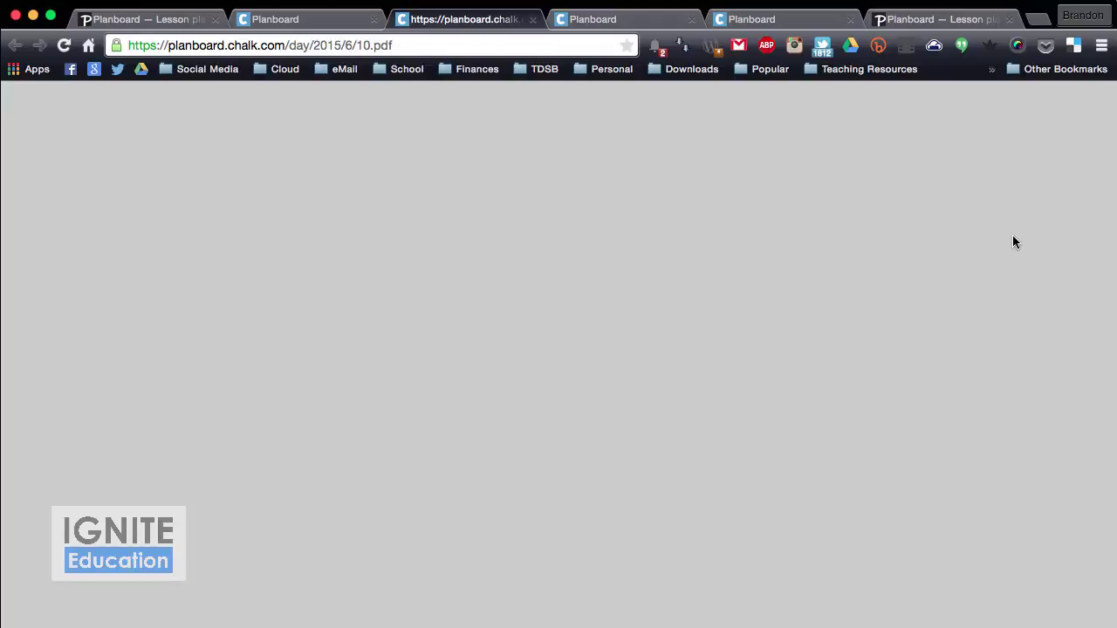
scroll(717, 349, "down", 10)
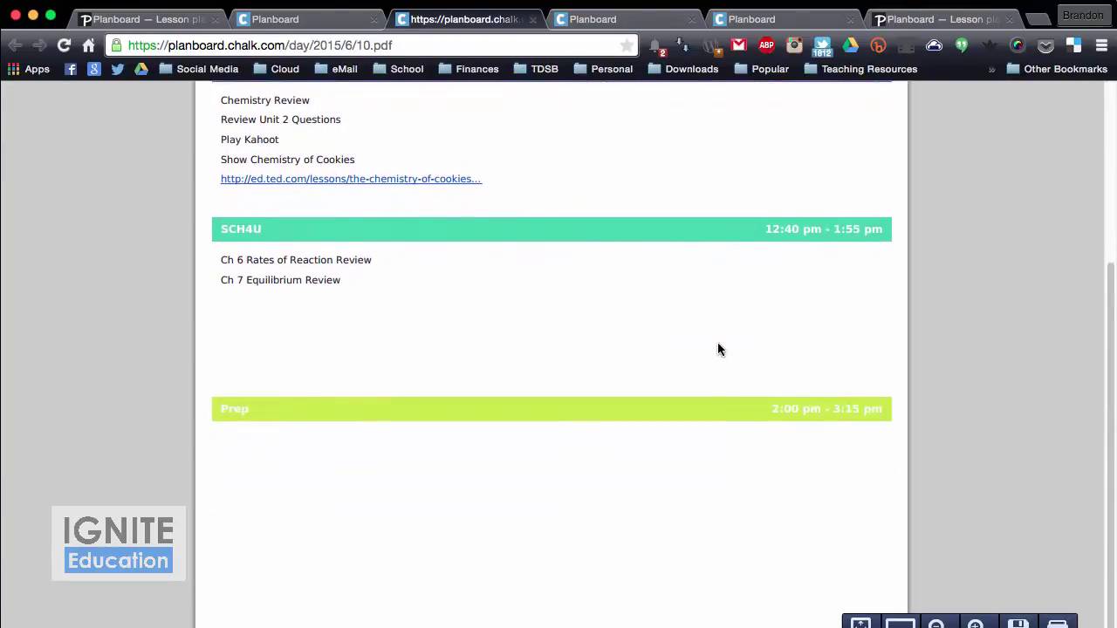
scroll(718, 345, "up", 10)
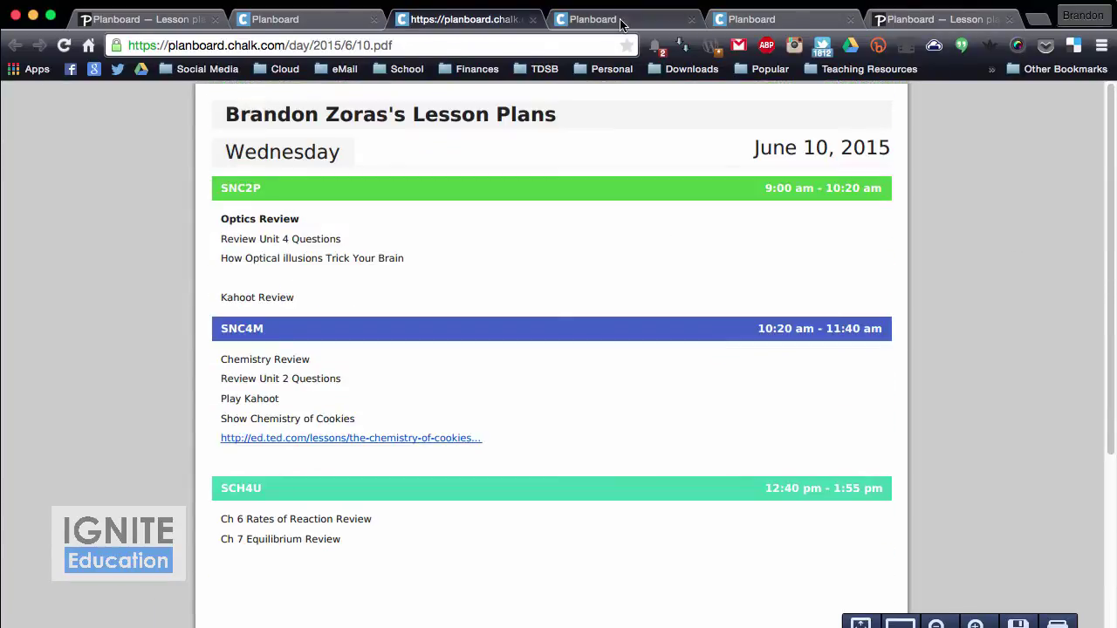
left_click(533, 20)
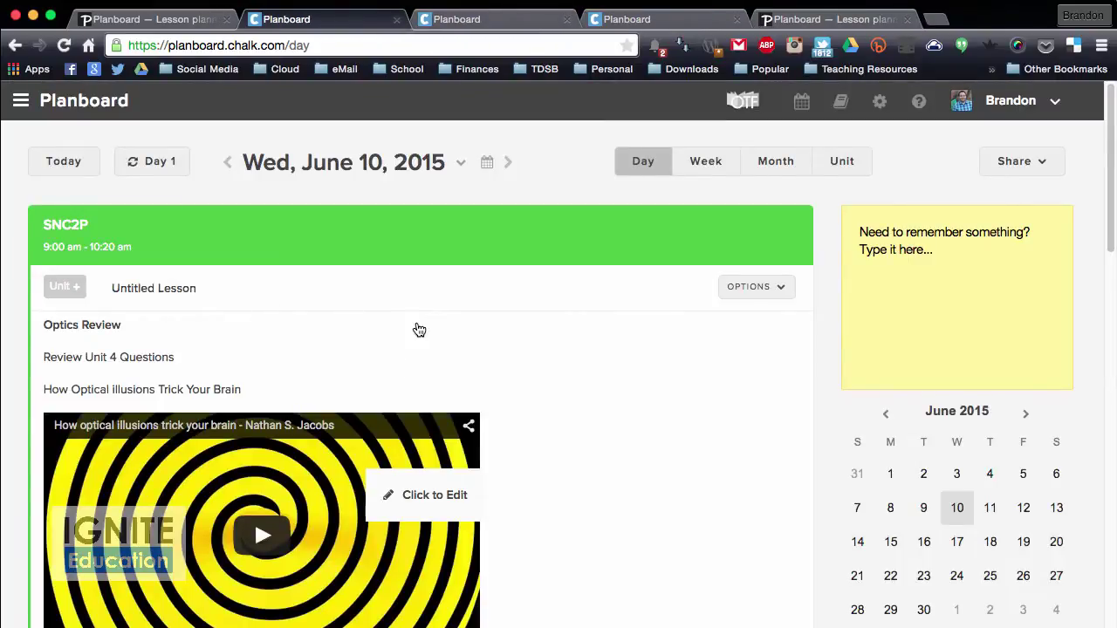
Open the 12:40 pm SCH4U lesson in the day plan for editing
scroll(417, 328, "down", 10)
scroll(417, 328, "down", 5)
scroll(417, 328, "up", 2)
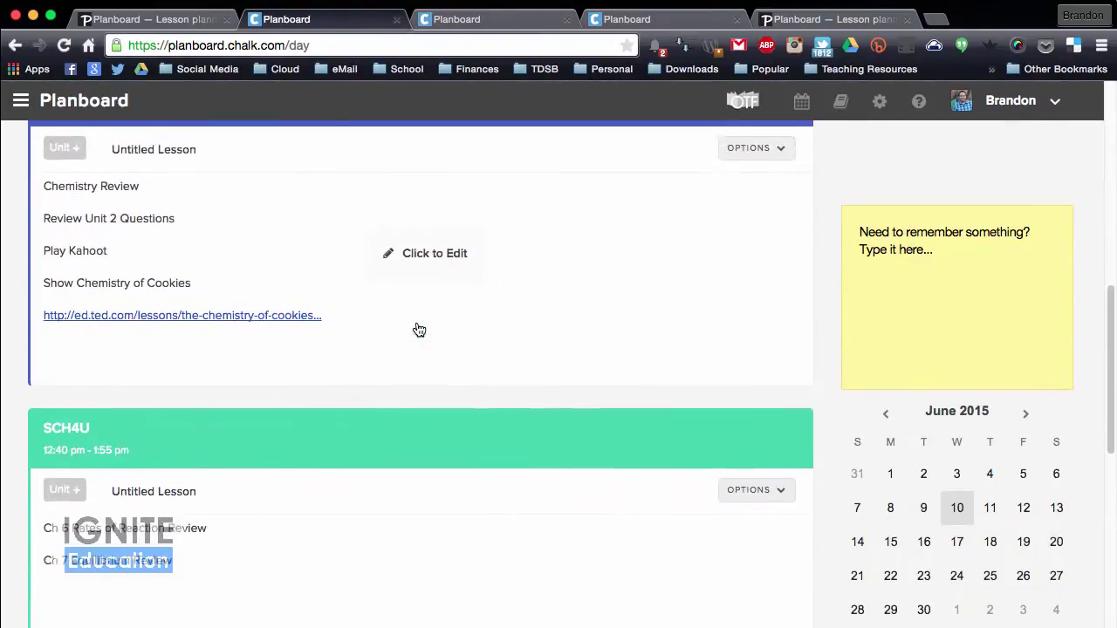
scroll(417, 328, "down", 5)
left_click(280, 288)
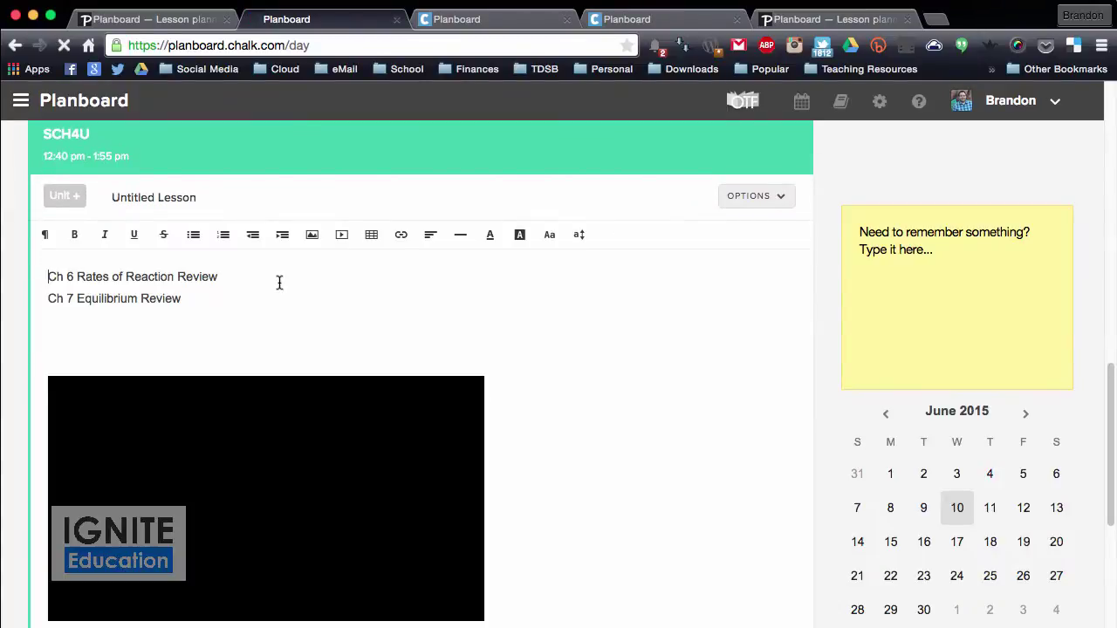
Play the embedded Haber process video briefly and check the lesson's copy, move, shift and export options
scroll(378, 311, "down", 1)
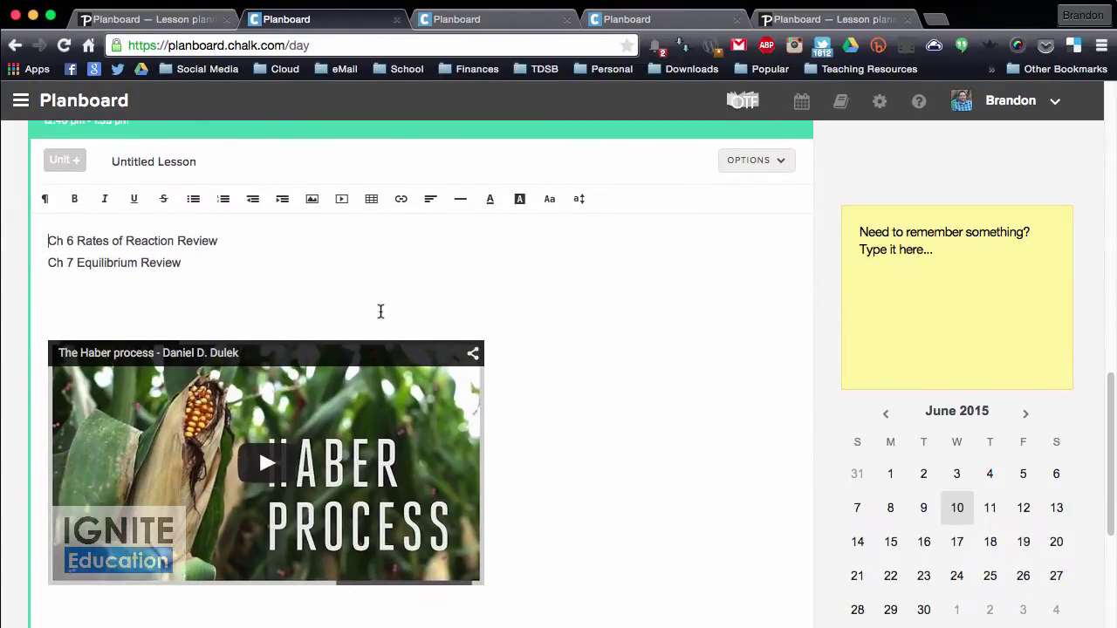
left_click(285, 475)
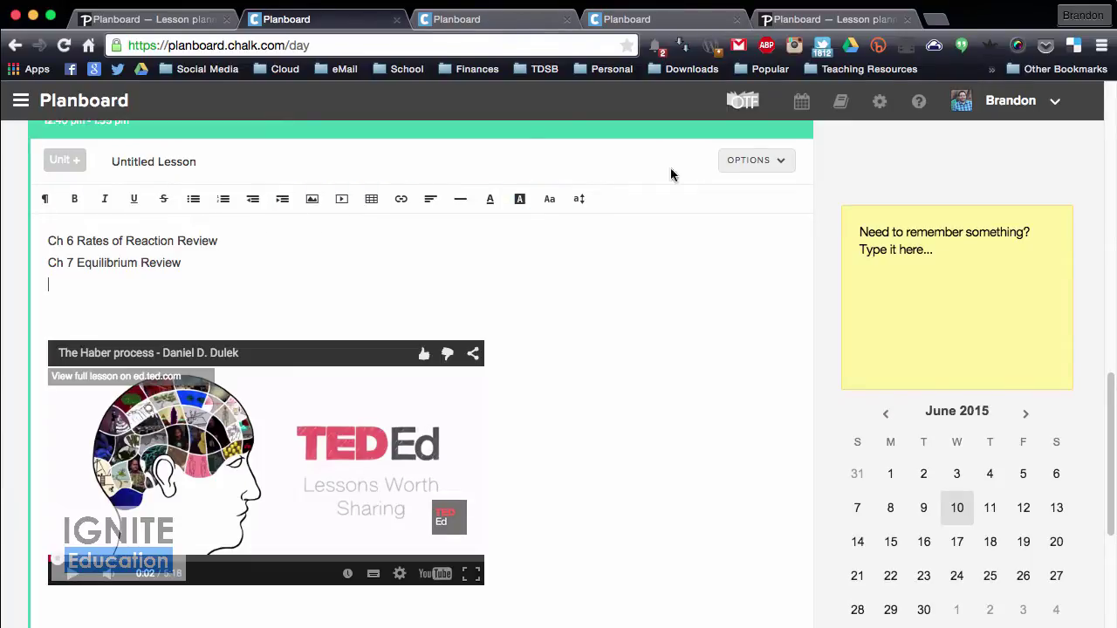
left_click(756, 161)
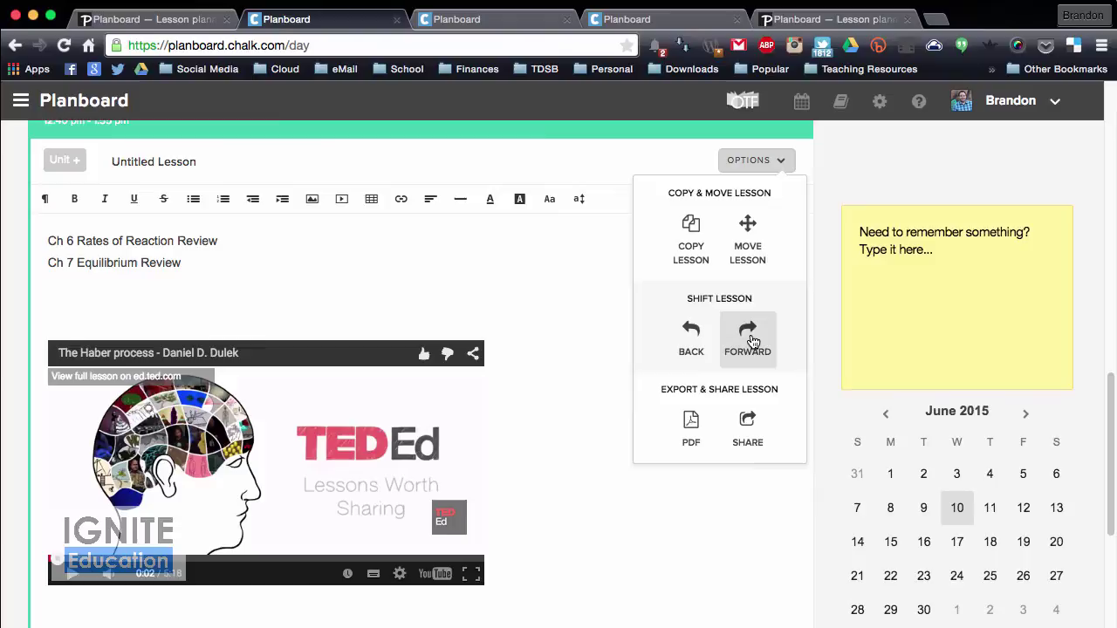
left_click(592, 401)
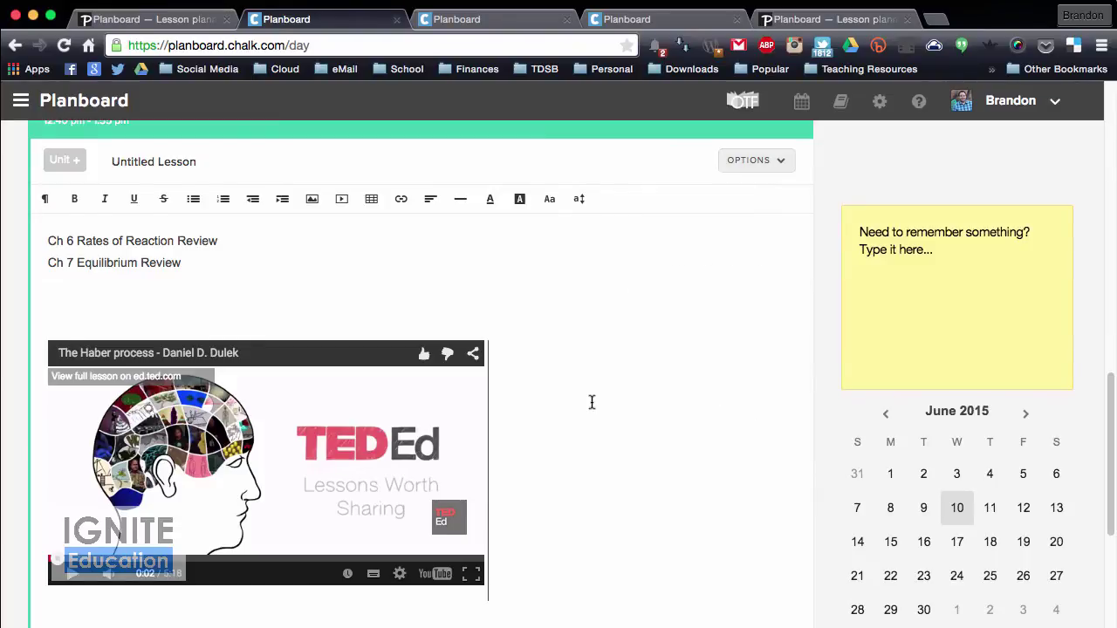
Attach the file exam review SCH4U.docx from the Desktop to the SCH4U lesson and open the attachment
scroll(591, 401, "down", 5)
scroll(592, 402, "up", 2)
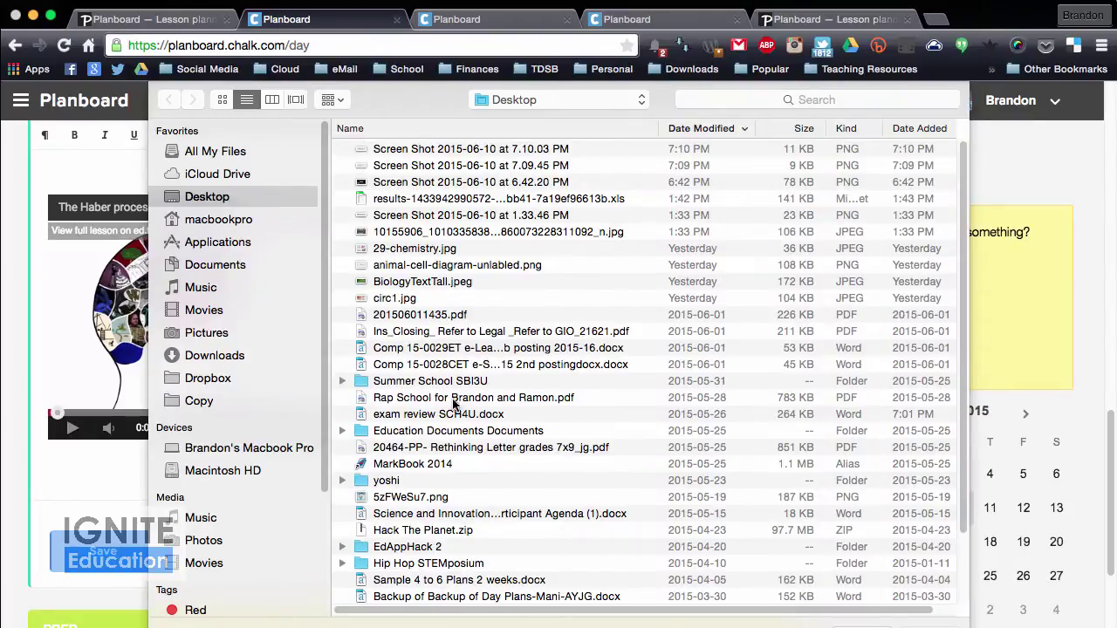
left_click(433, 417)
double_click(433, 417)
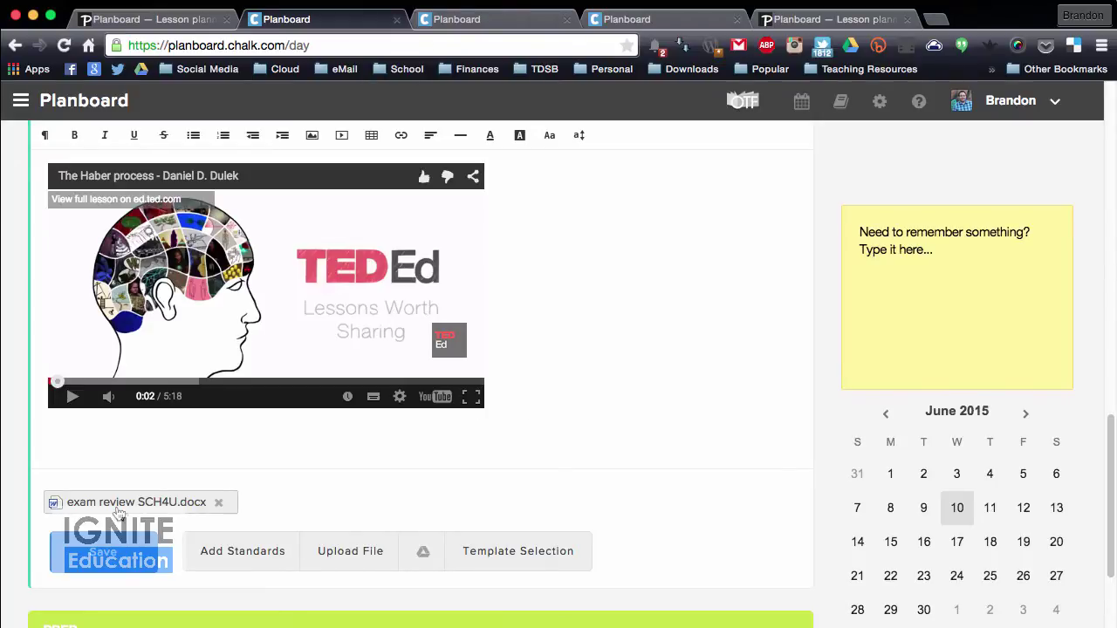
left_click(119, 508)
Add the line "P 365 Q 1-5" below "Ch 7 Equilibrium Review" in the SCH4U lesson
scroll(568, 399, "up", 3)
scroll(568, 400, "up", 1)
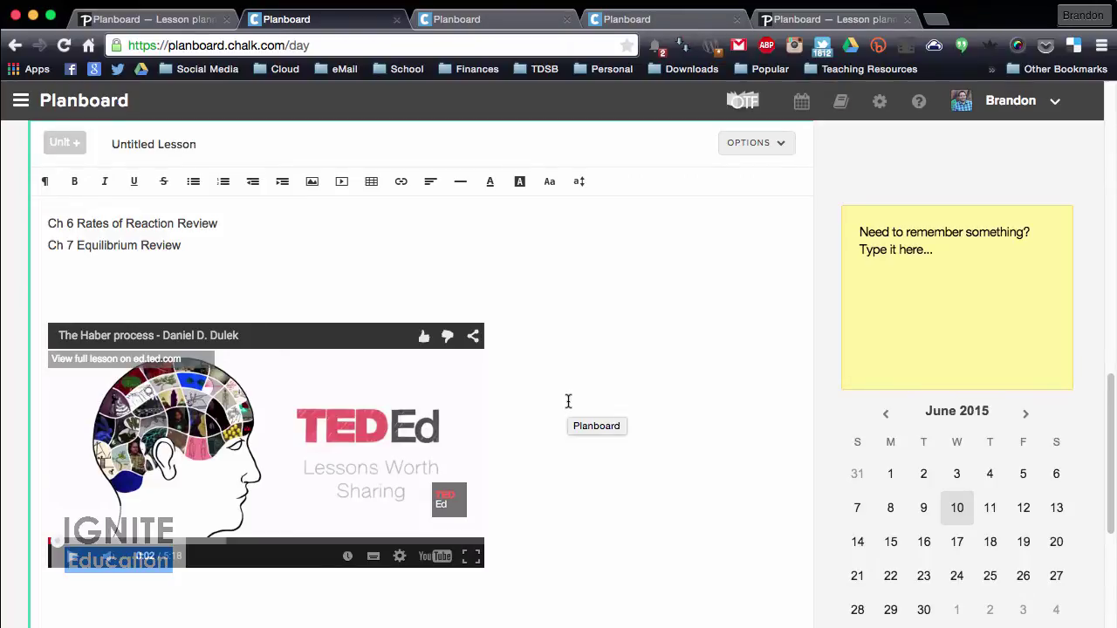
scroll(567, 399, "down", 3)
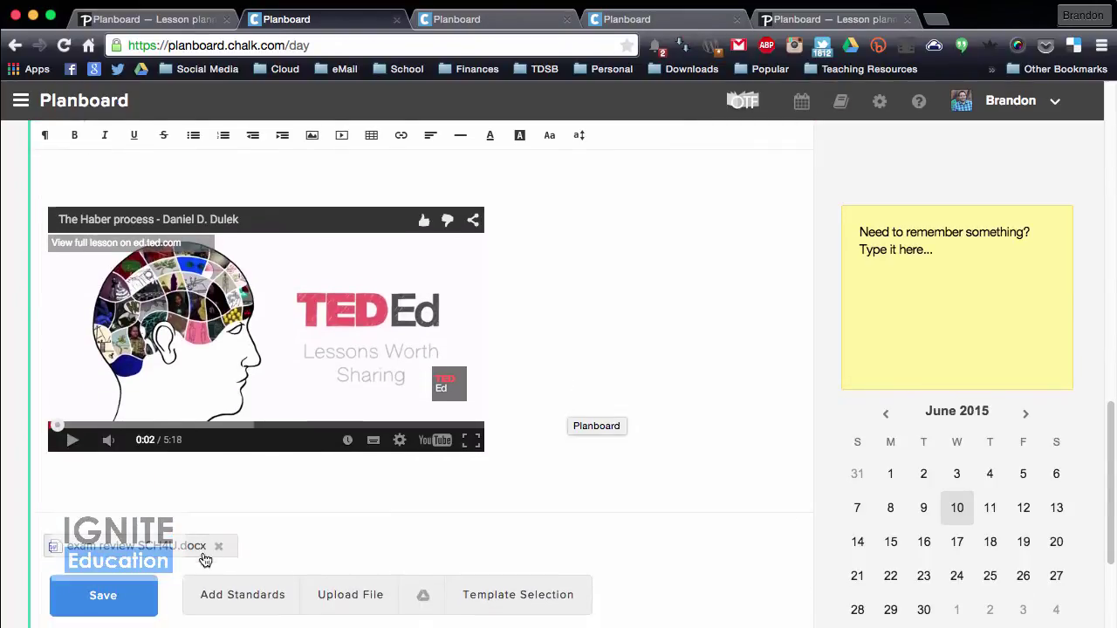
scroll(517, 360, "down", 3)
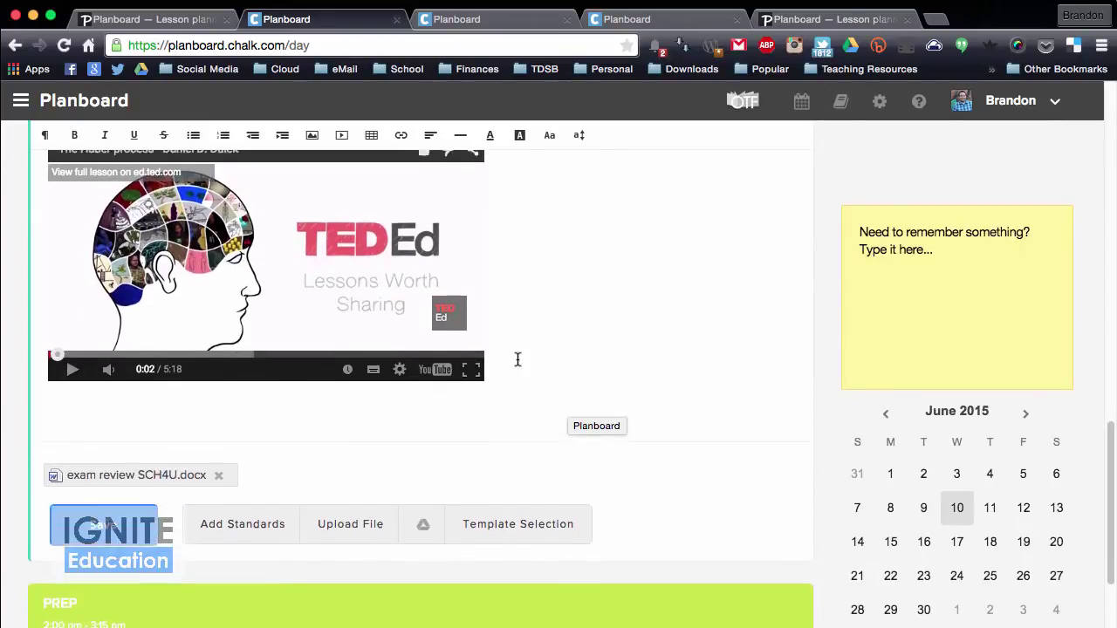
scroll(518, 360, "up", 6)
scroll(518, 360, "up", 2)
left_click(238, 361)
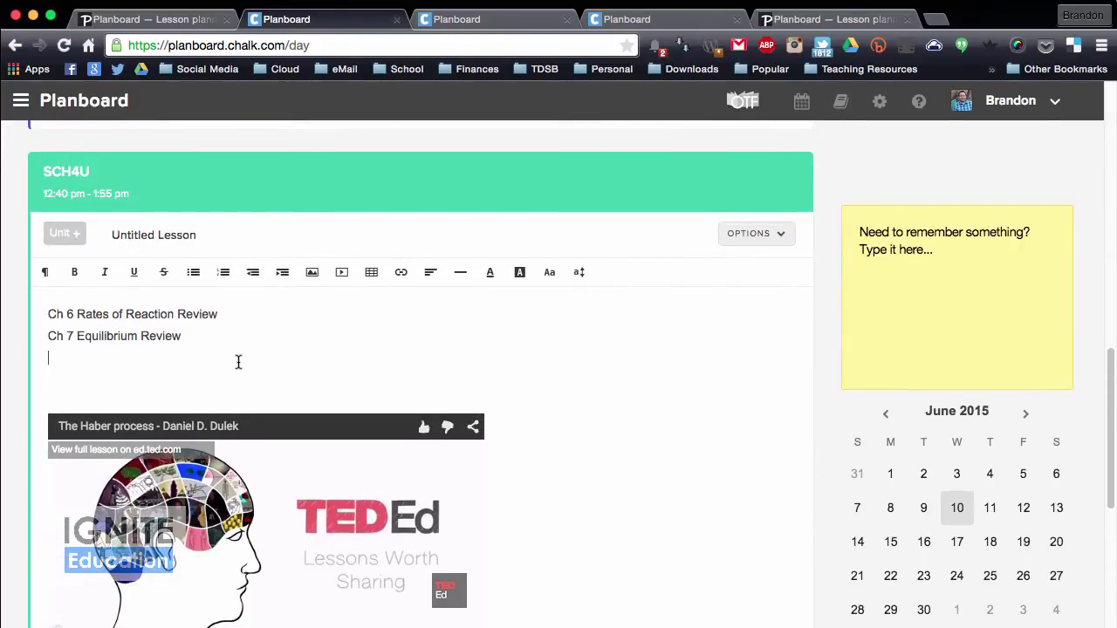
type("P 365 Q 1")
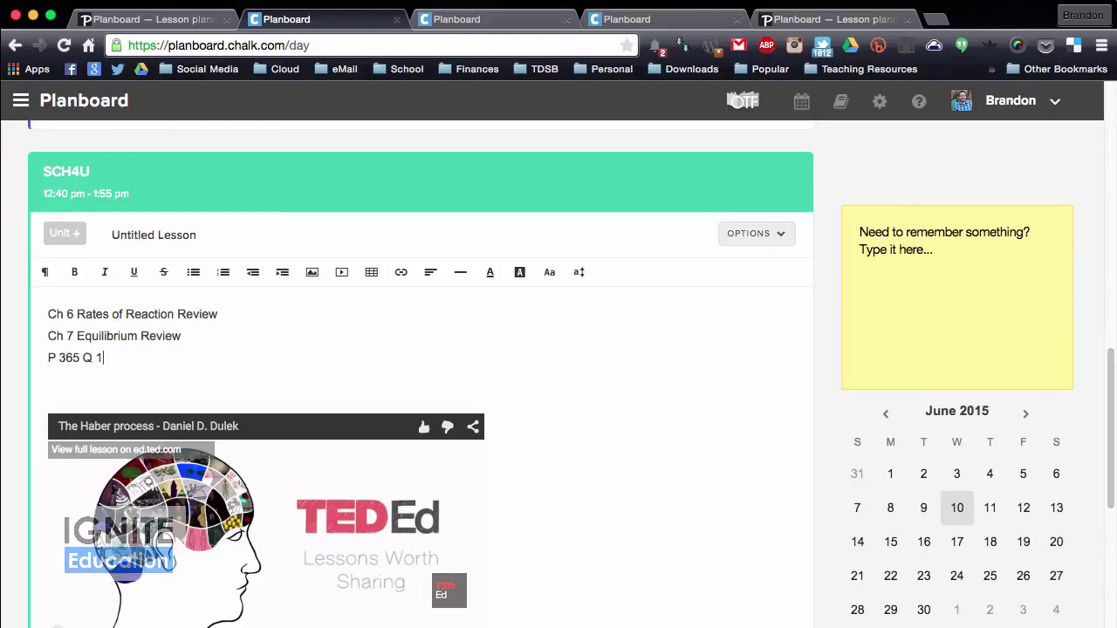
type("-5")
scroll(419, 316, "down", 1)
scroll(419, 316, "down", 5)
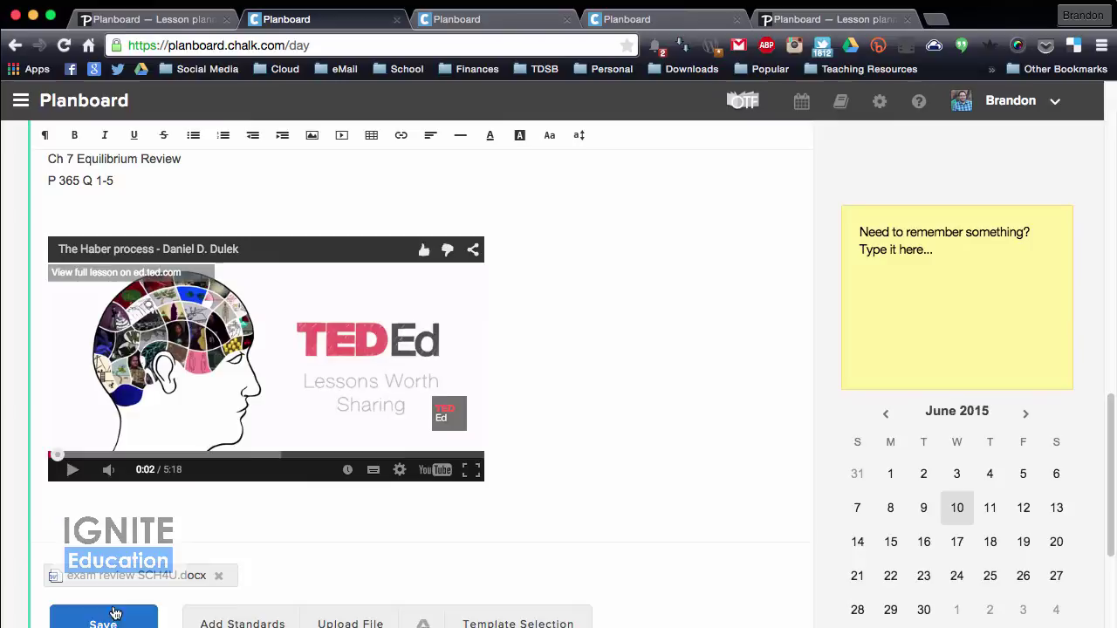
Switch to the week view for March 29, 2015 and review the lessons planned for each day
left_click(459, 20)
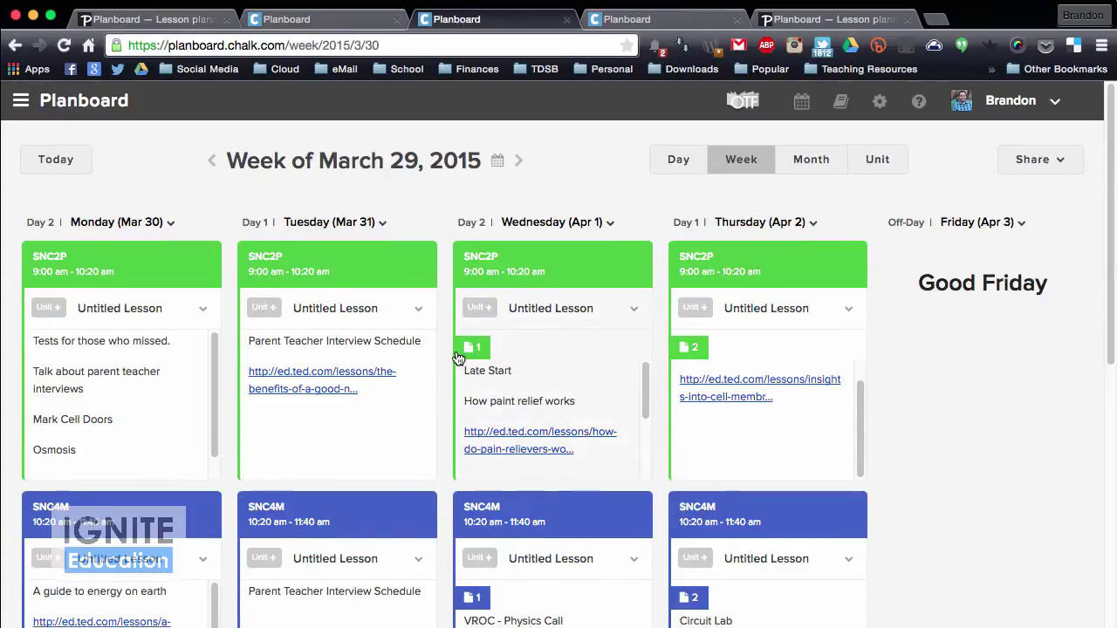
scroll(458, 356, "down", 3)
scroll(522, 404, "down", 1)
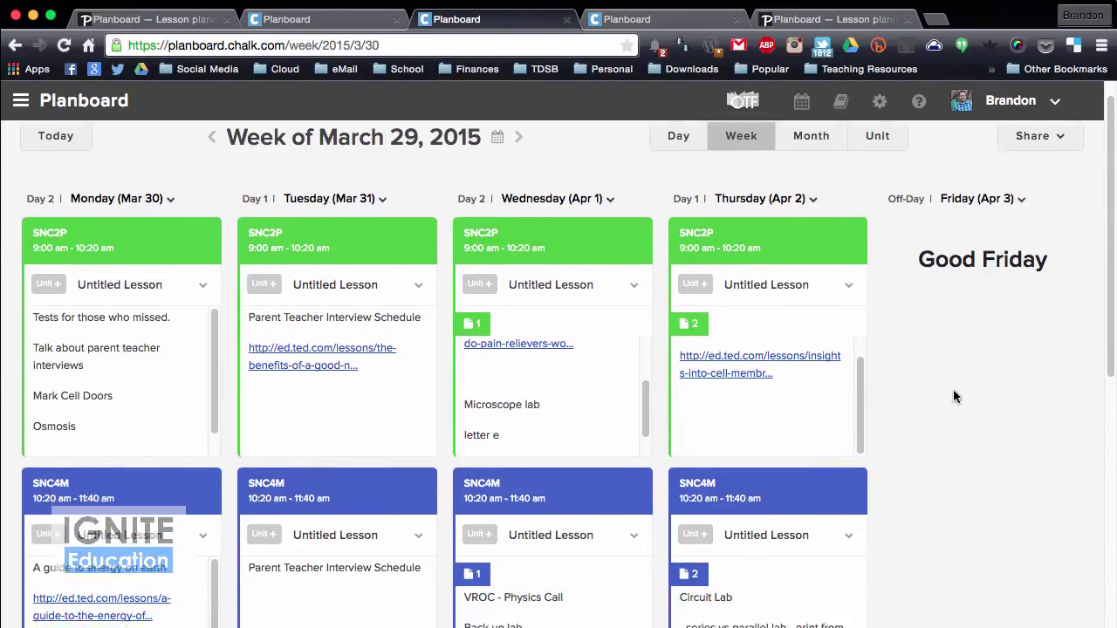
scroll(954, 396, "down", 5)
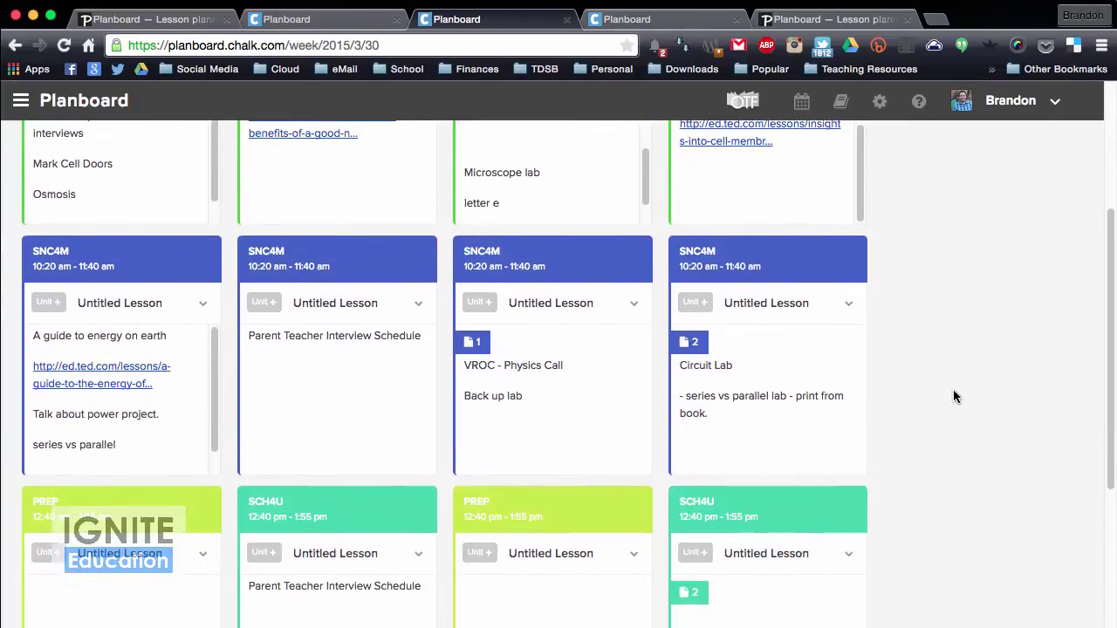
scroll(952, 394, "up", 2)
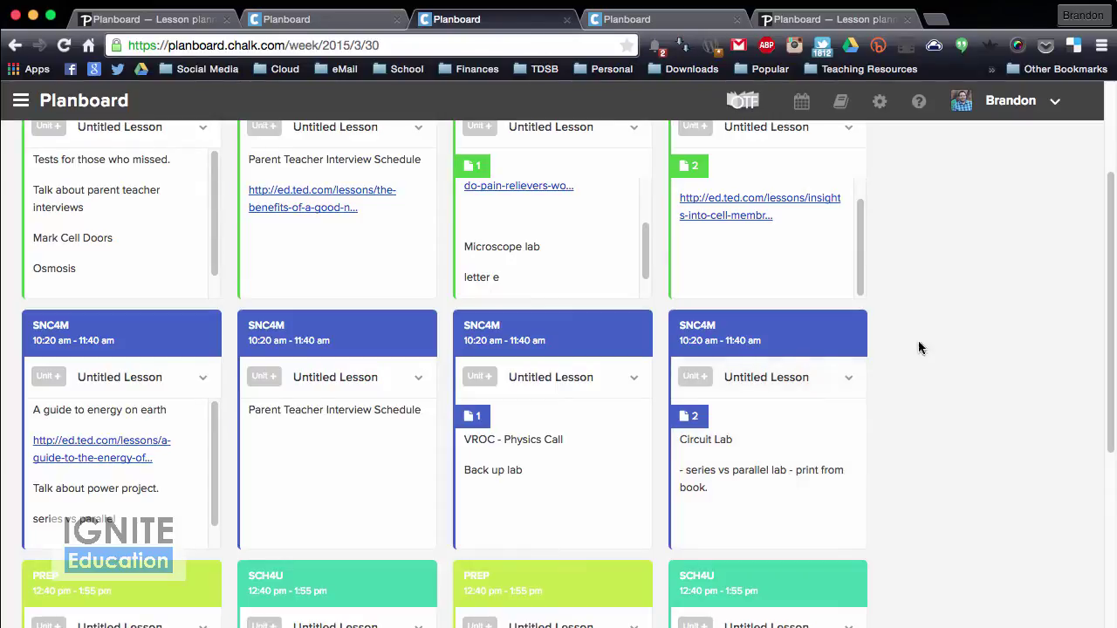
Open Thursday's SNC4M Circuit Lab lesson, check its attached files, and save it without edits
left_click(765, 449)
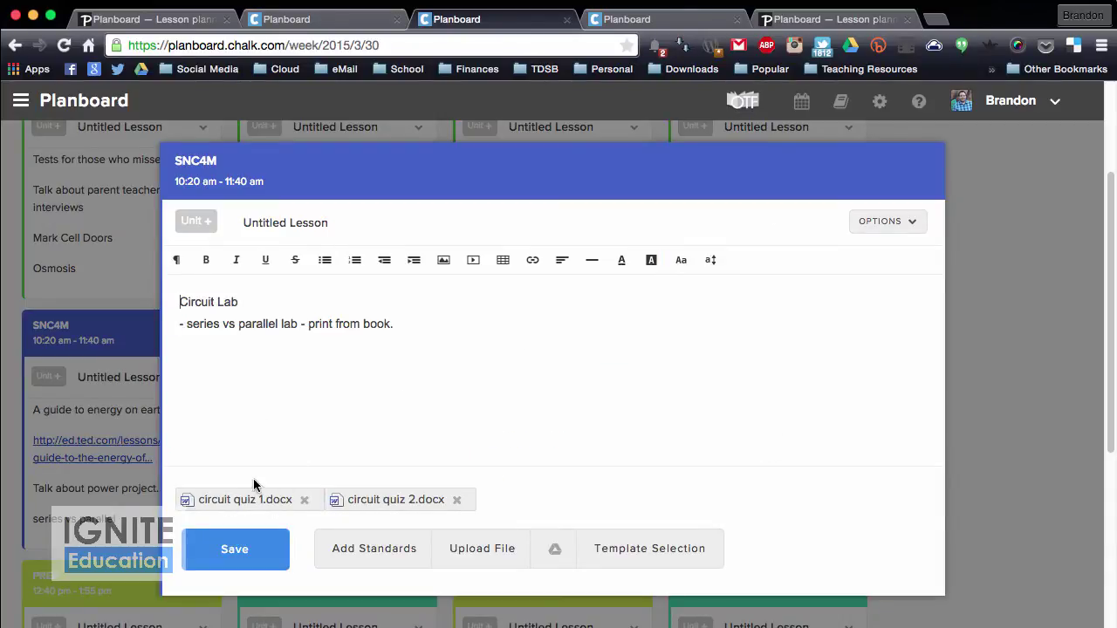
left_click(264, 547)
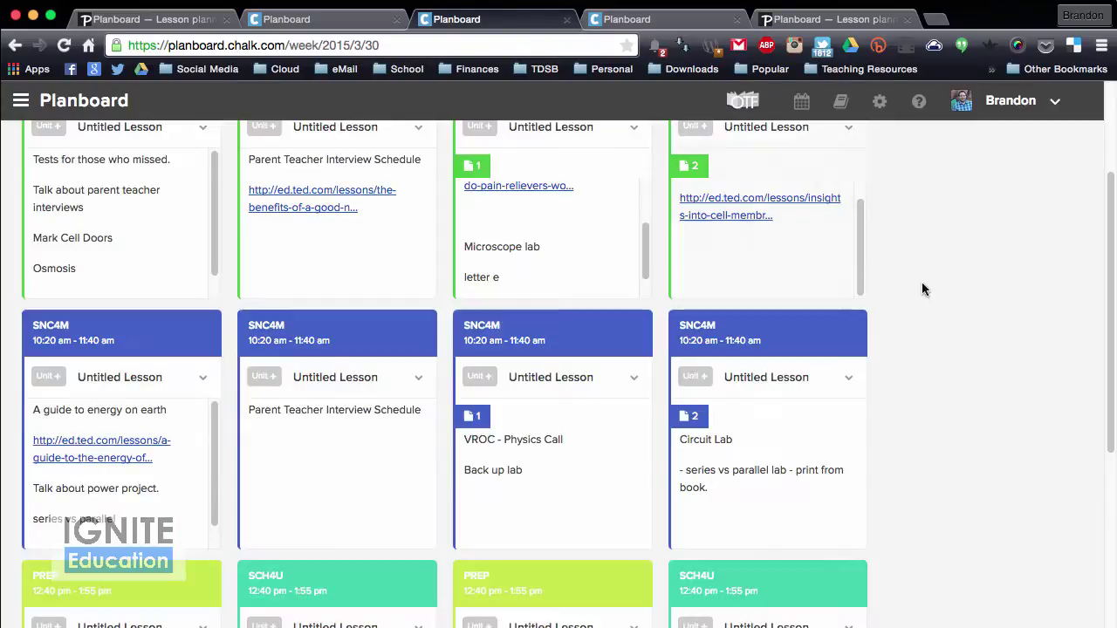
Switch the weekly planner to month view and open the standards coverage dashboard
scroll(868, 253, "up", 3)
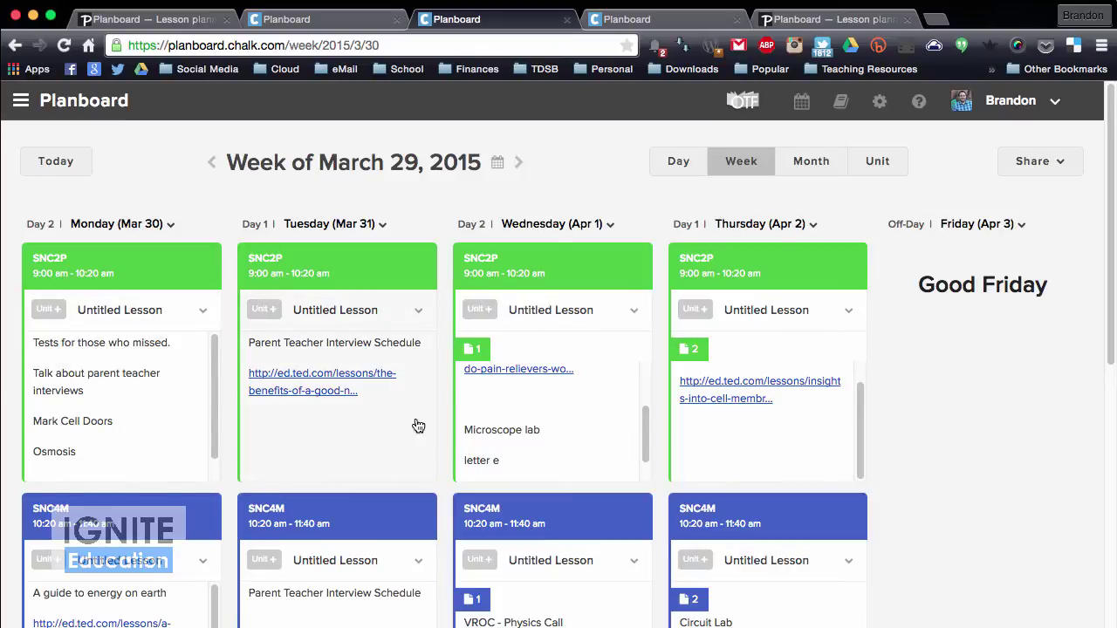
left_click(808, 171)
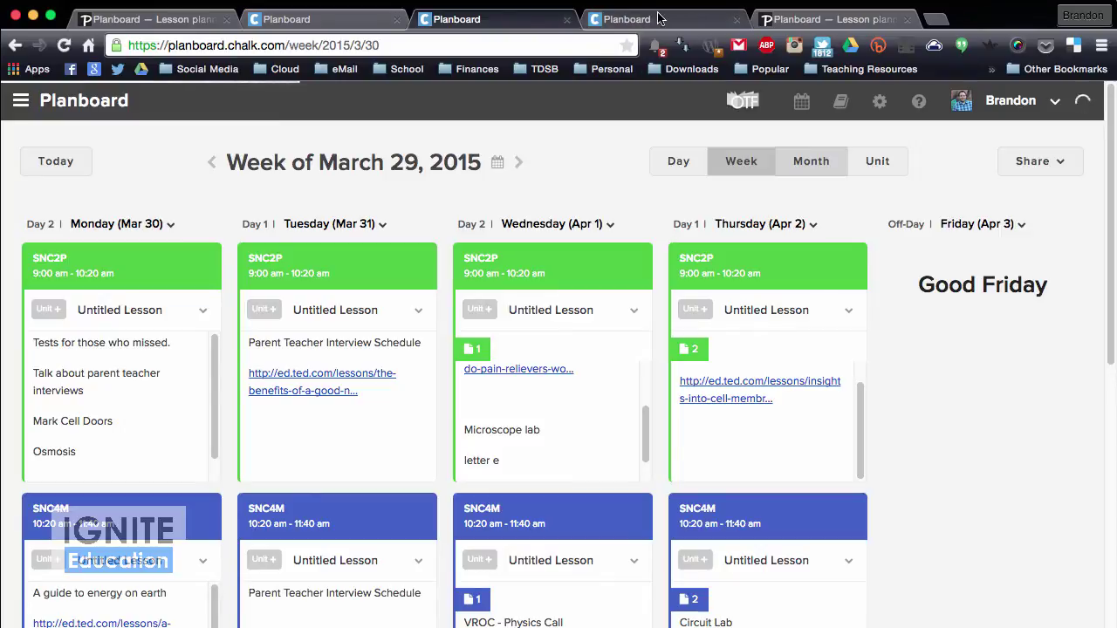
left_click(661, 18)
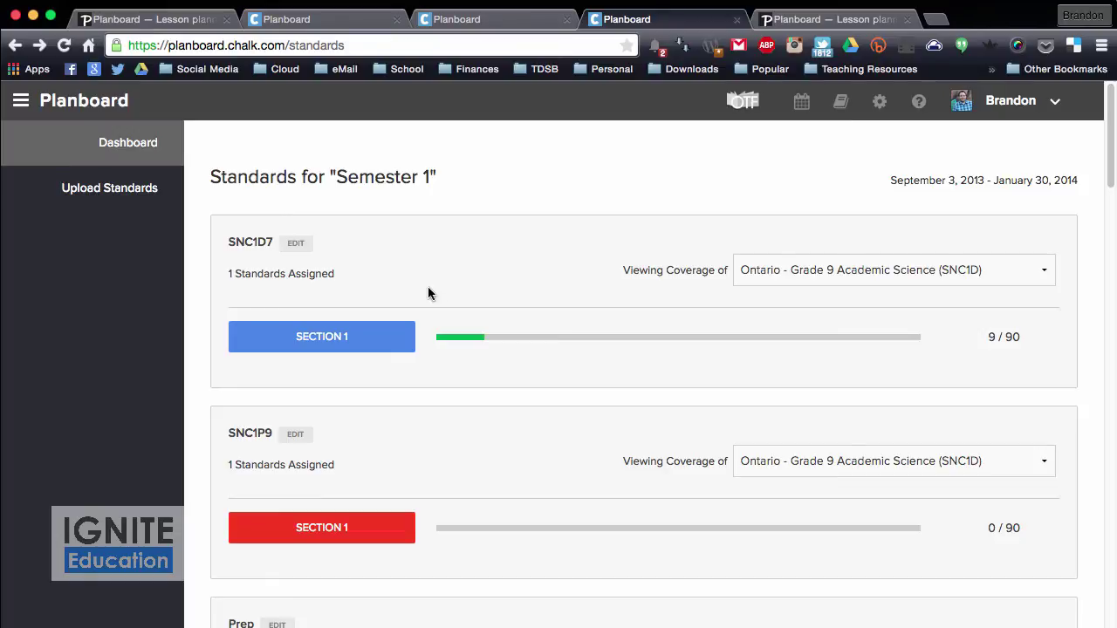
Return to the June 10 day plan, open the SNC2P Optics Review lesson for editing and start adding standards
left_click(375, 19)
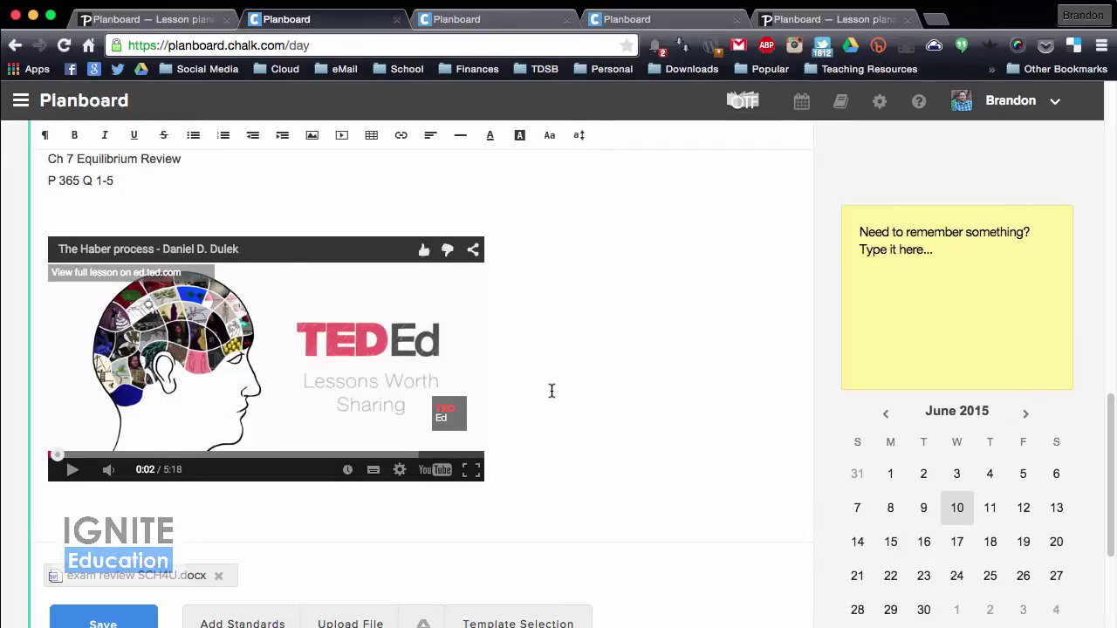
scroll(552, 390, "up", 15)
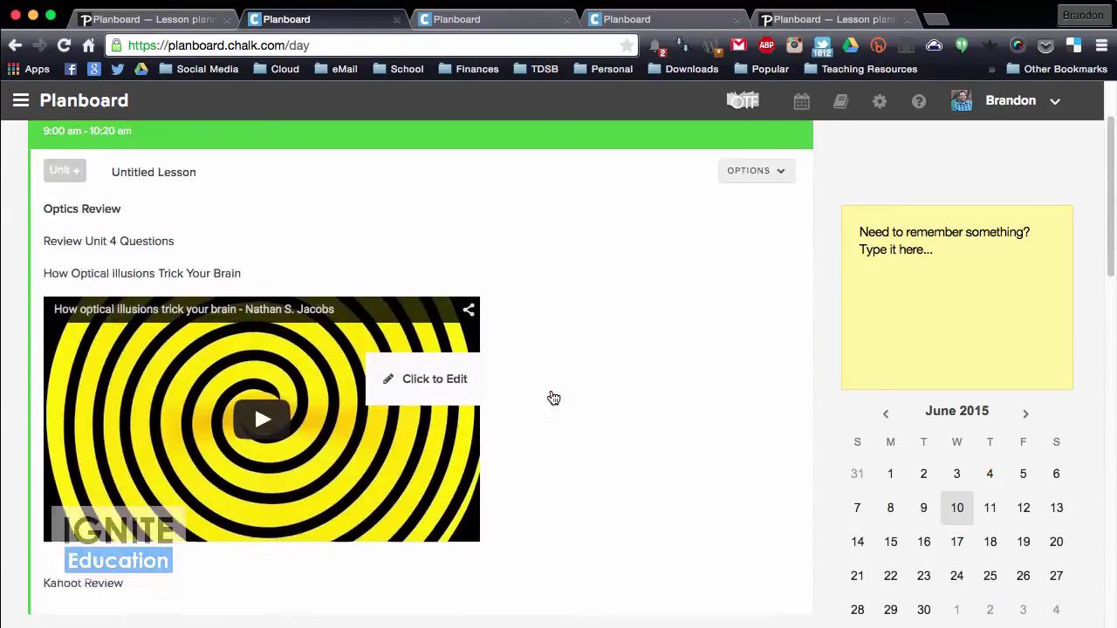
scroll(551, 390, "up", 2)
scroll(227, 279, "down", 1)
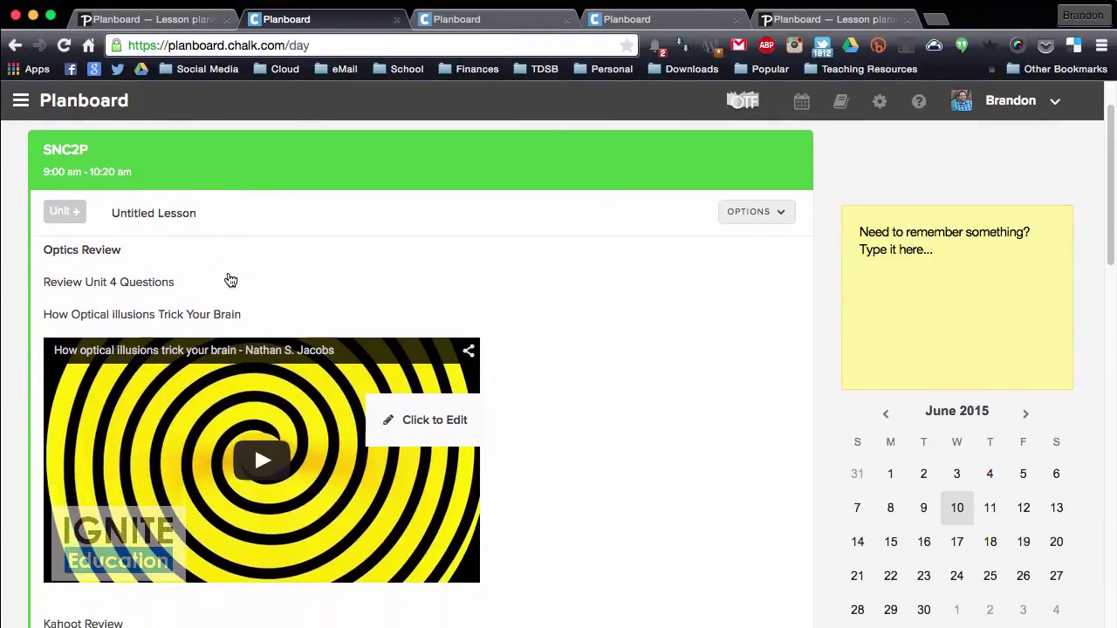
scroll(229, 279, "down", 3)
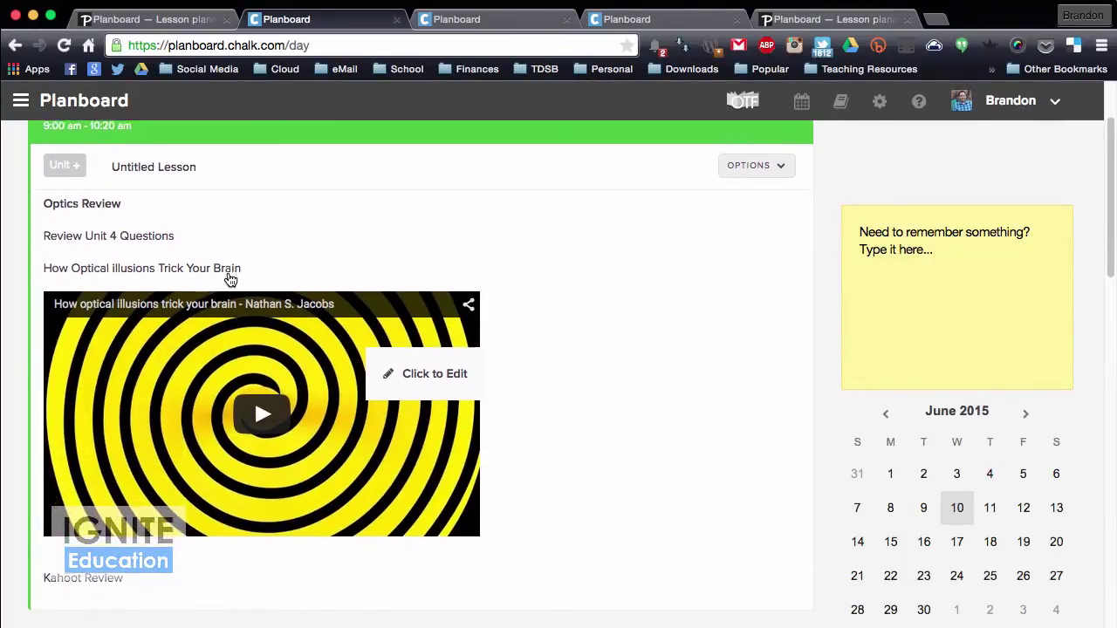
left_click(545, 244)
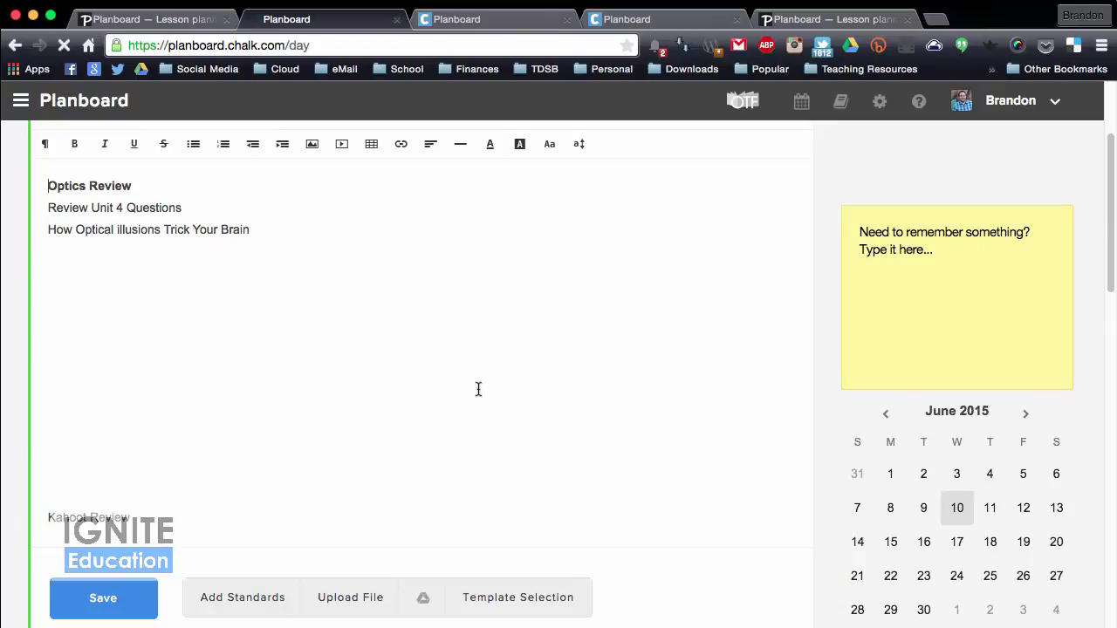
left_click(267, 597)
left_click(423, 252)
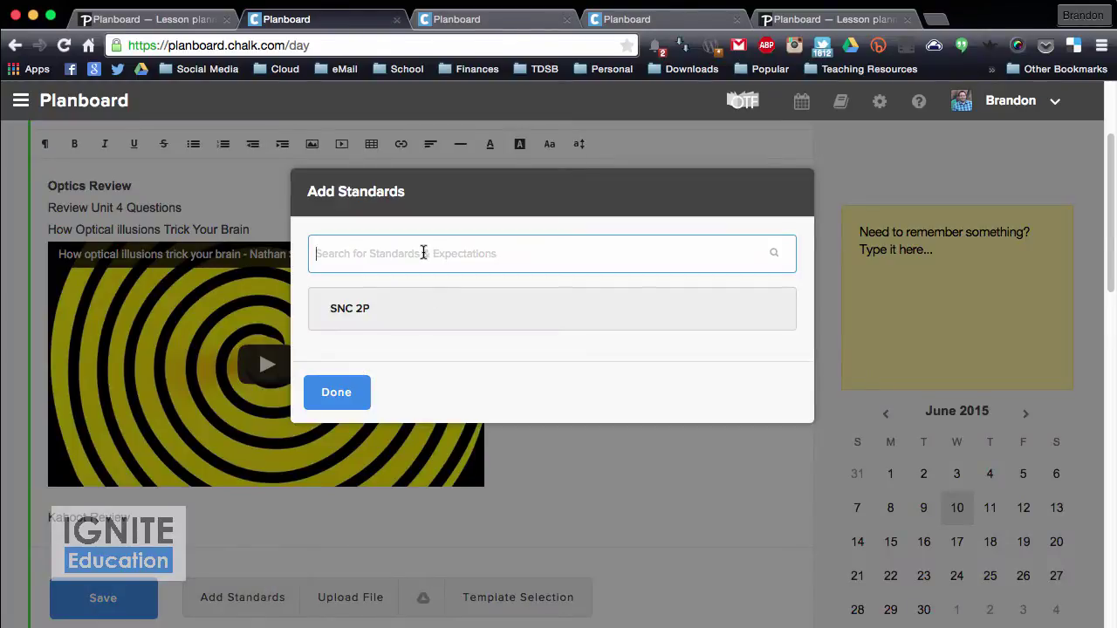
Search the standards and expectations for "optics" and clear the search
type("optics")
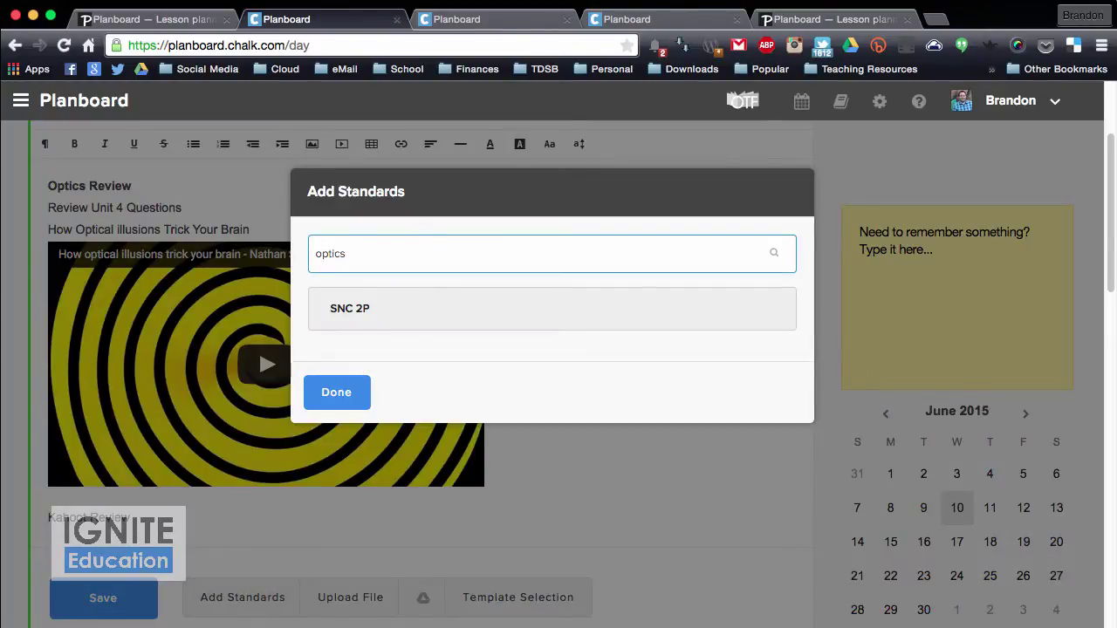
left_click(518, 307)
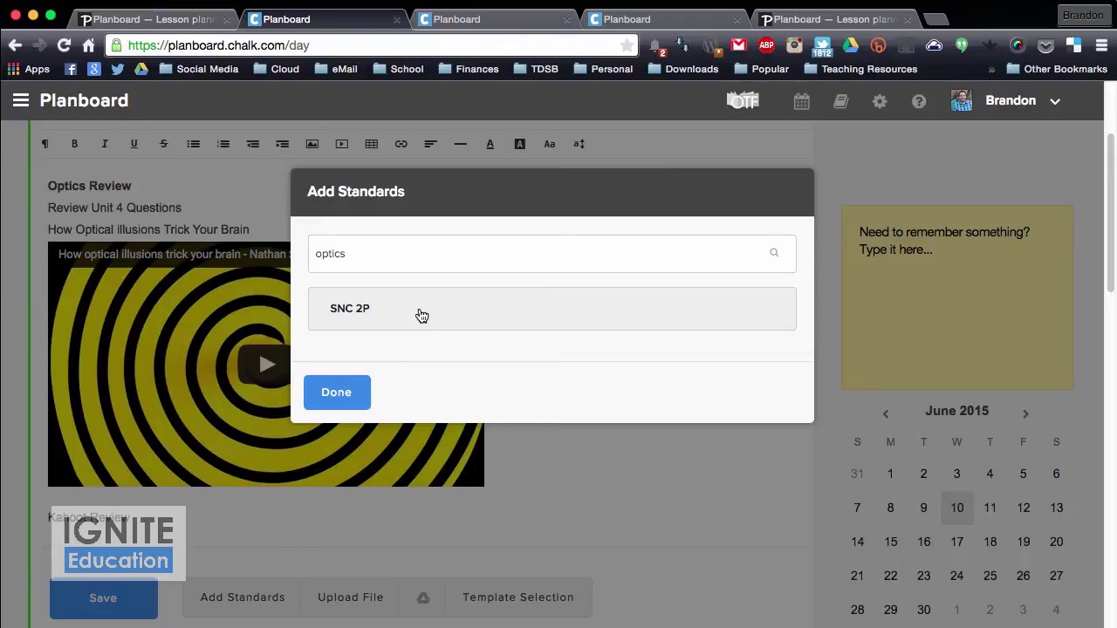
scroll(422, 315, "down", 3)
scroll(402, 294, "up", 4)
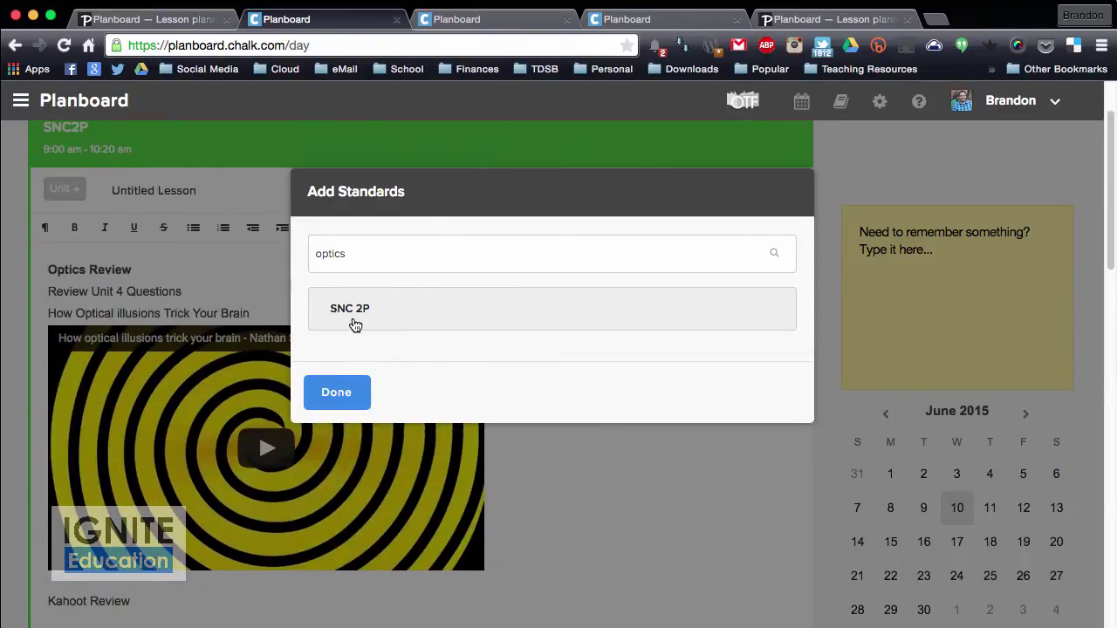
double_click(750, 244)
key("BackSpace")
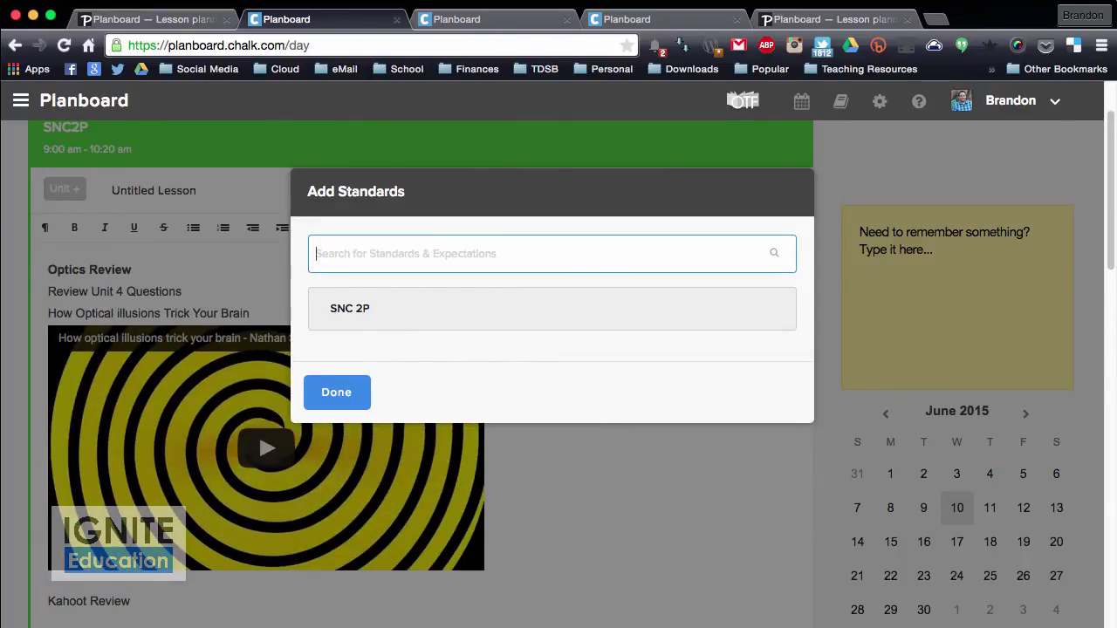
Add expectation E3 on the characteristics and properties of light from SNC 2P to the lesson and leave the lesson editor
left_click(479, 325)
scroll(521, 431, "down", 10)
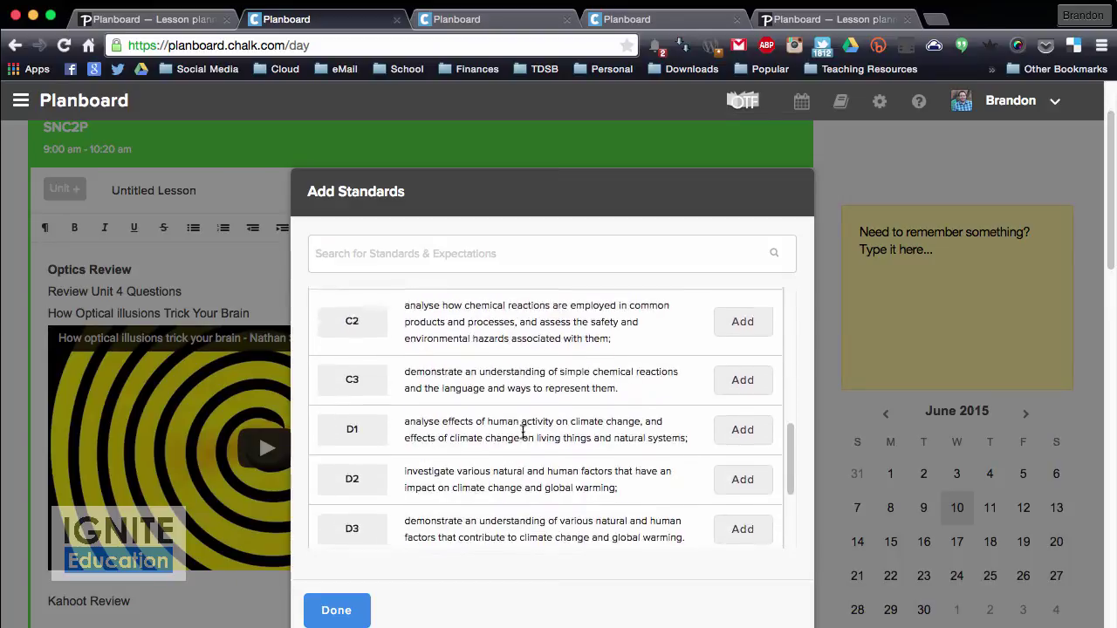
scroll(523, 436, "down", 2)
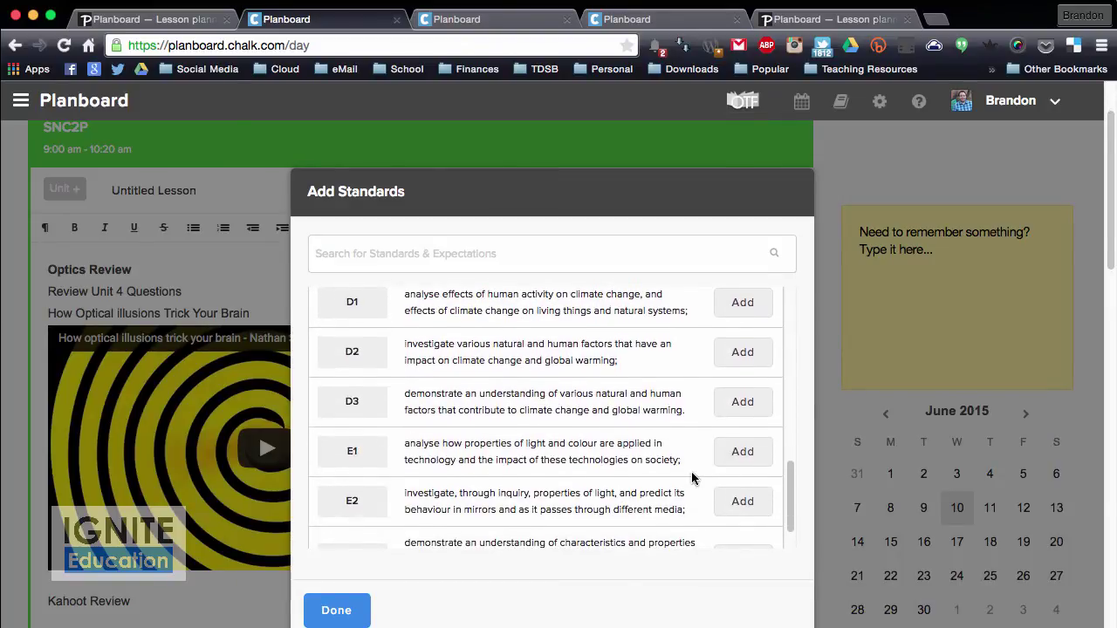
scroll(623, 481, "down", 2)
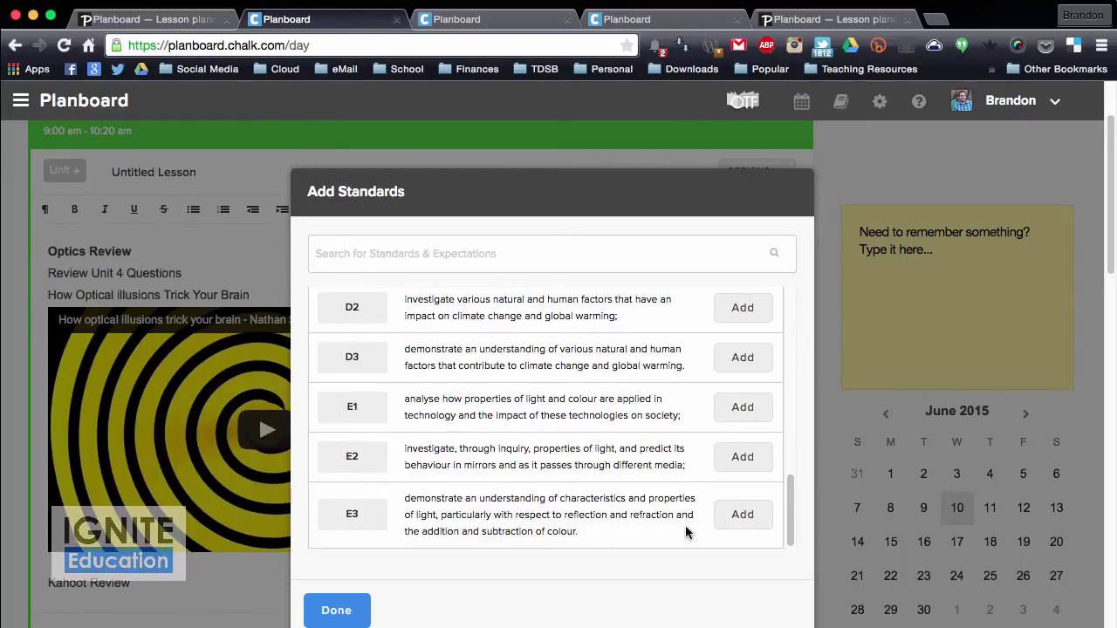
left_click(729, 513)
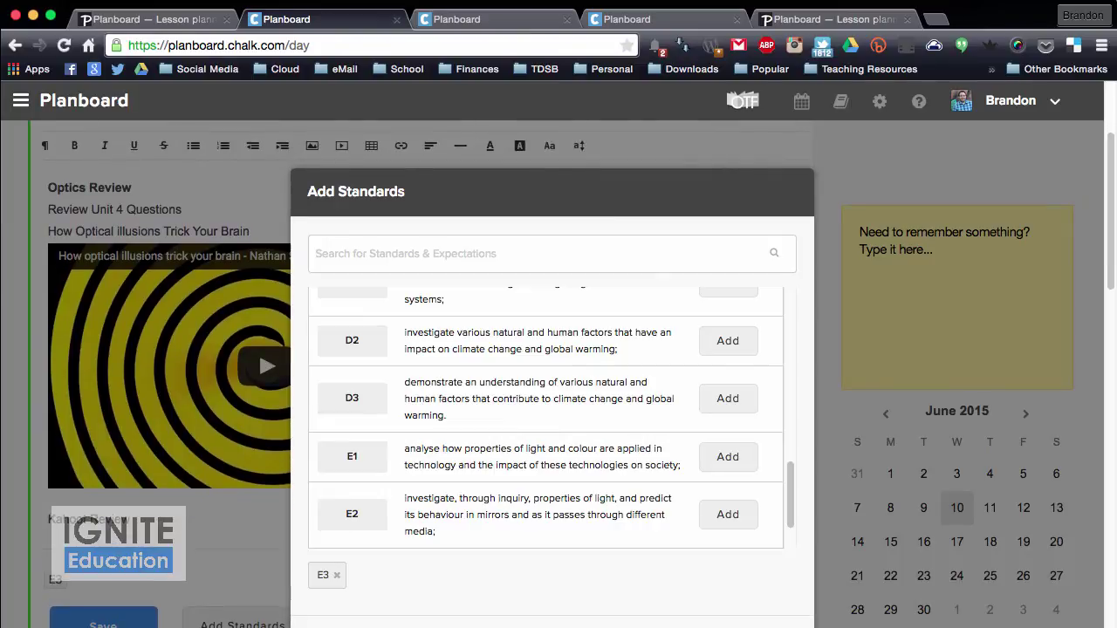
left_click(137, 542)
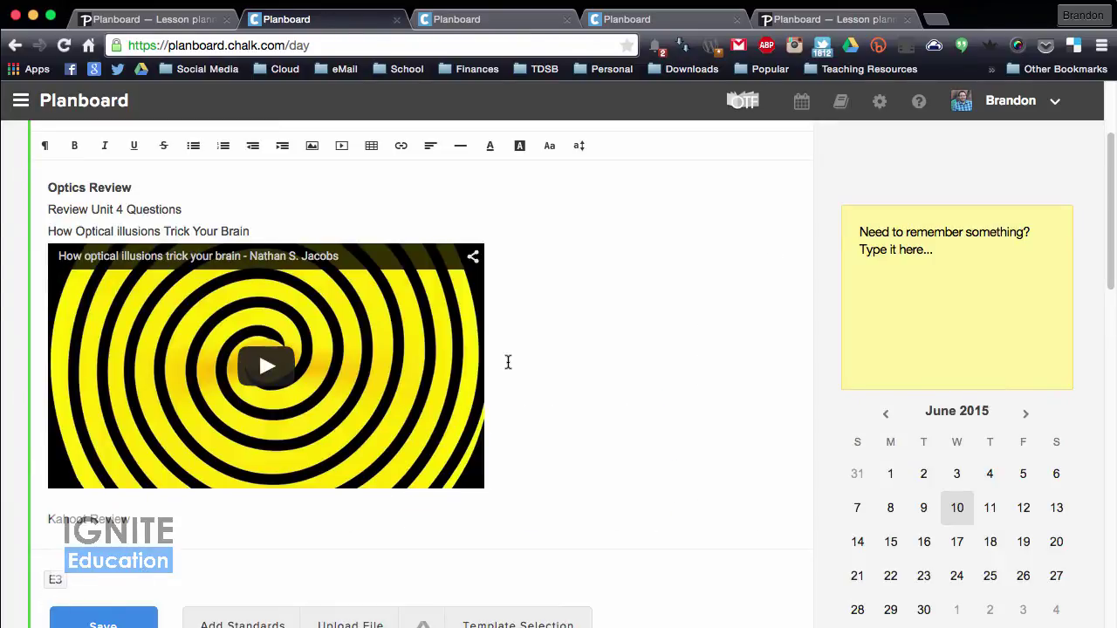
scroll(508, 362, "up", 5)
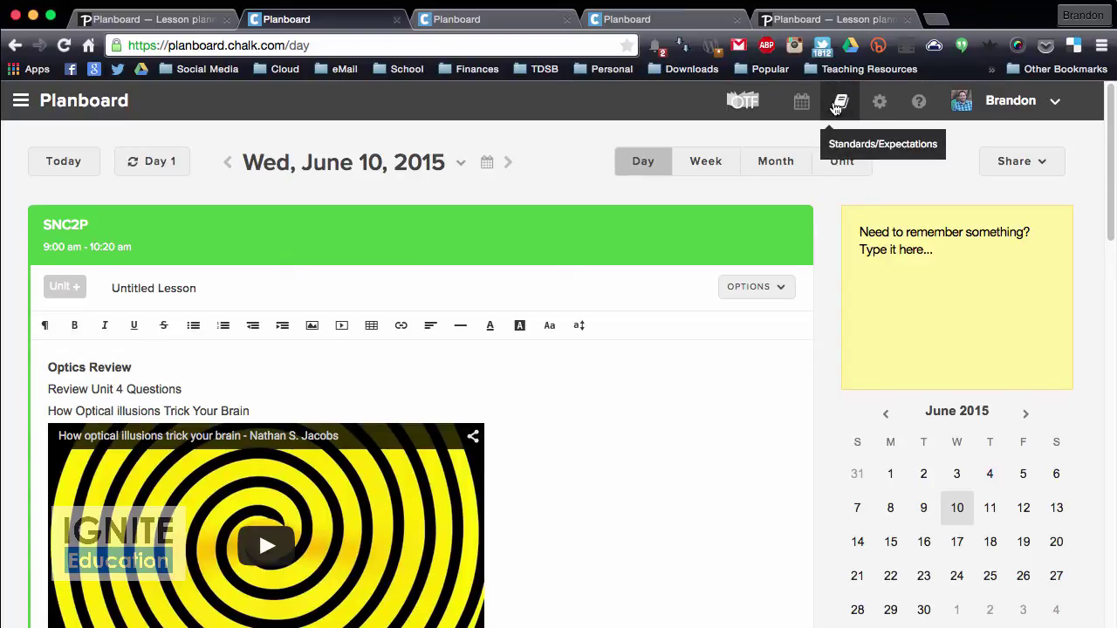
left_click(805, 105)
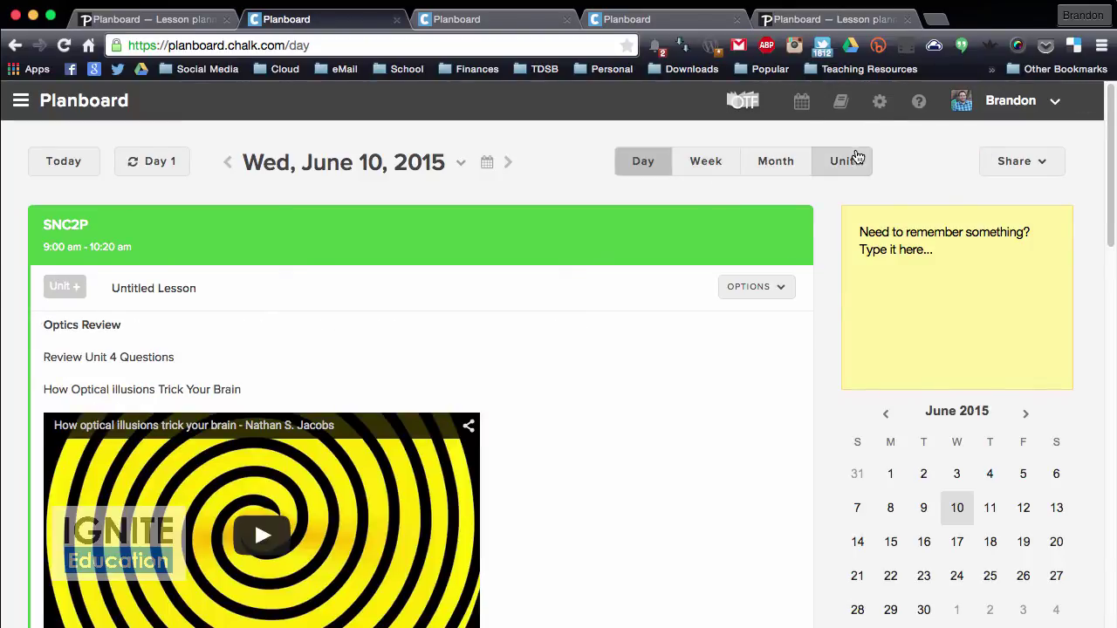
Open the settings and review the semesters, templates and advanced settings pages
left_click(881, 103)
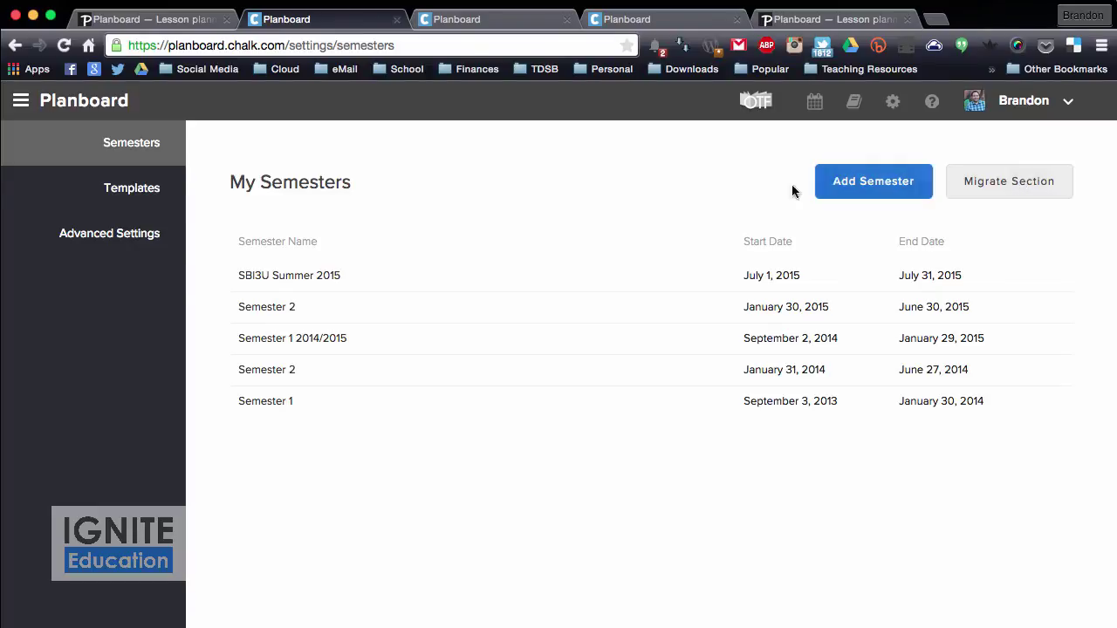
left_click(125, 201)
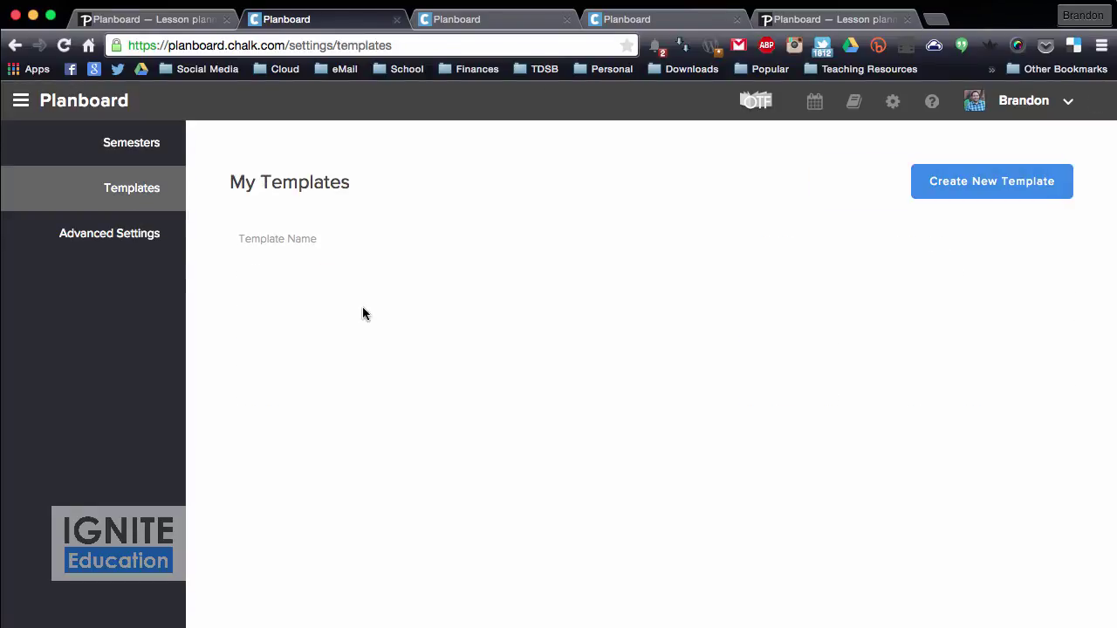
left_click(132, 242)
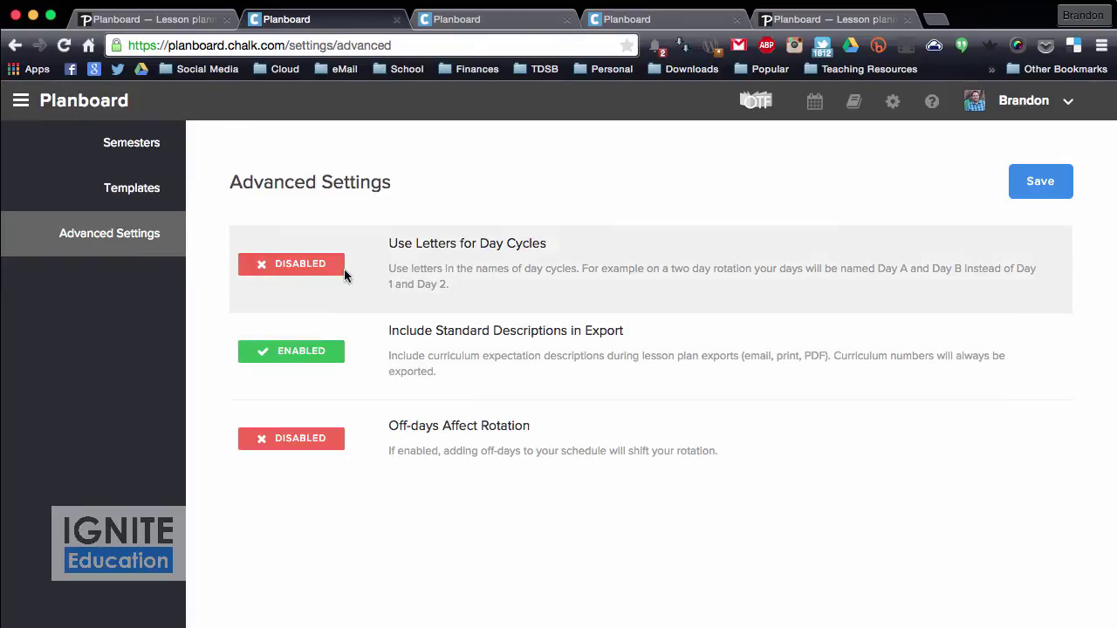
Start creating a new semester, examine its name, date, teaching day and student group options, and cancel it
left_click(103, 153)
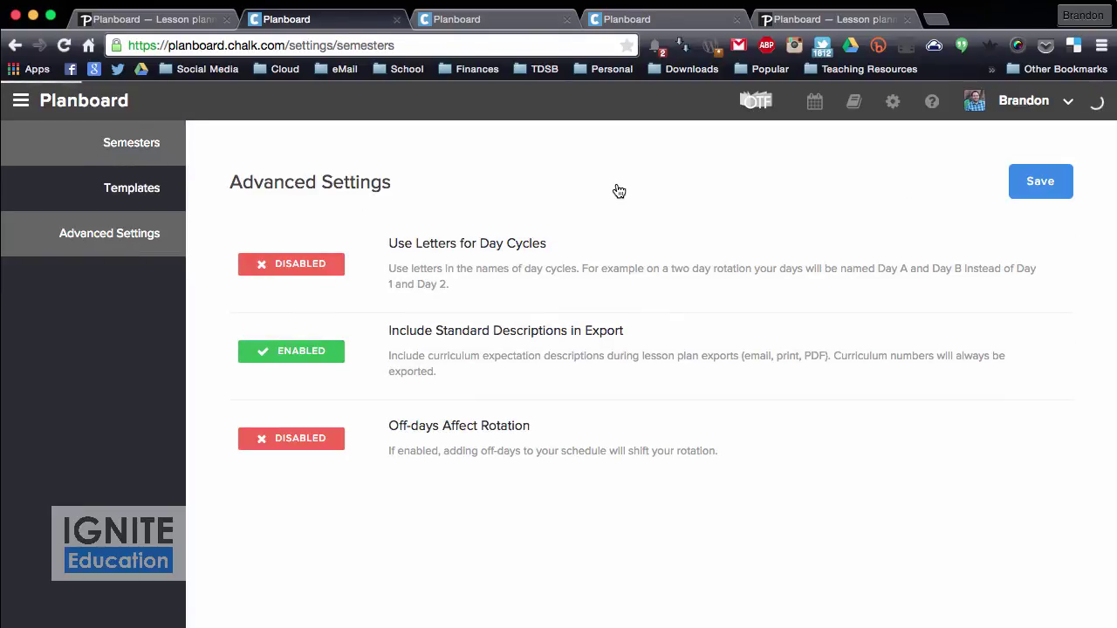
left_click(855, 202)
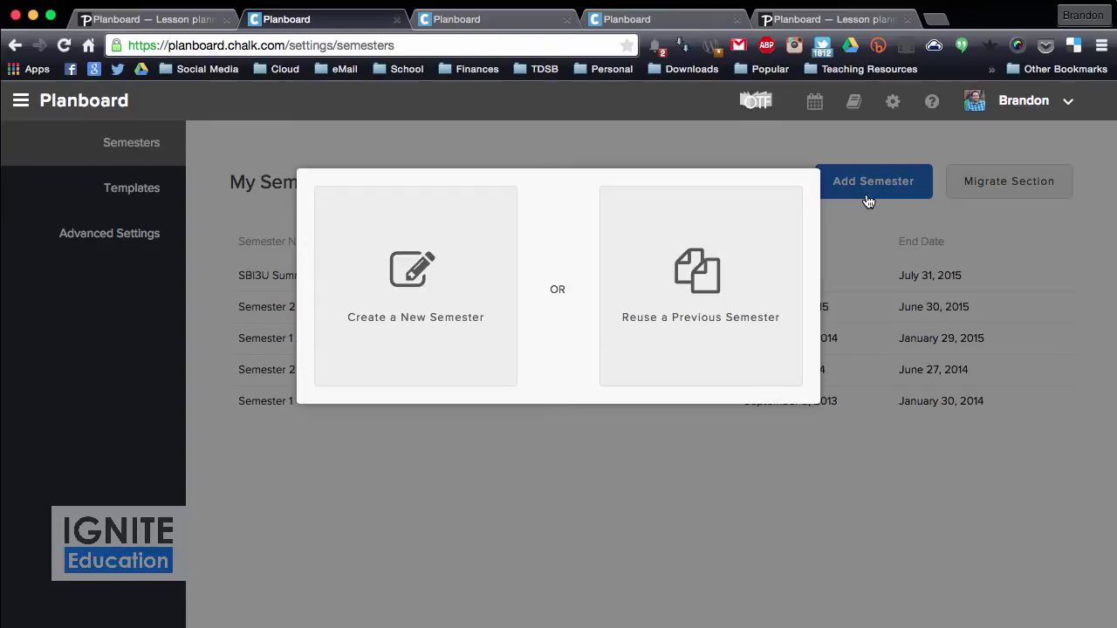
left_click(458, 272)
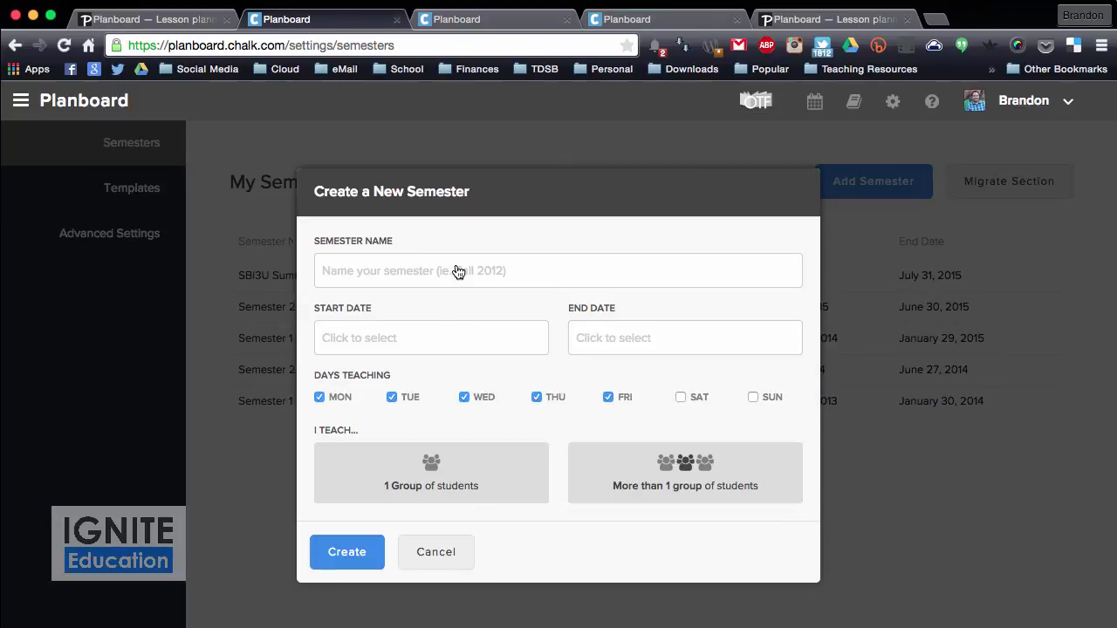
left_click(393, 272)
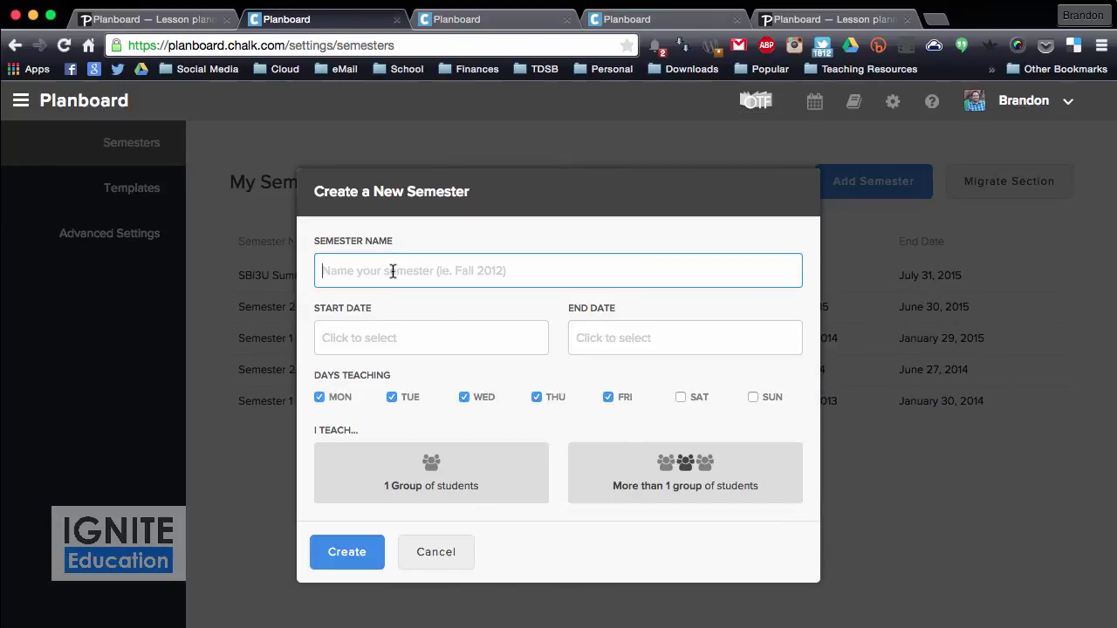
left_click(392, 340)
left_click(554, 373)
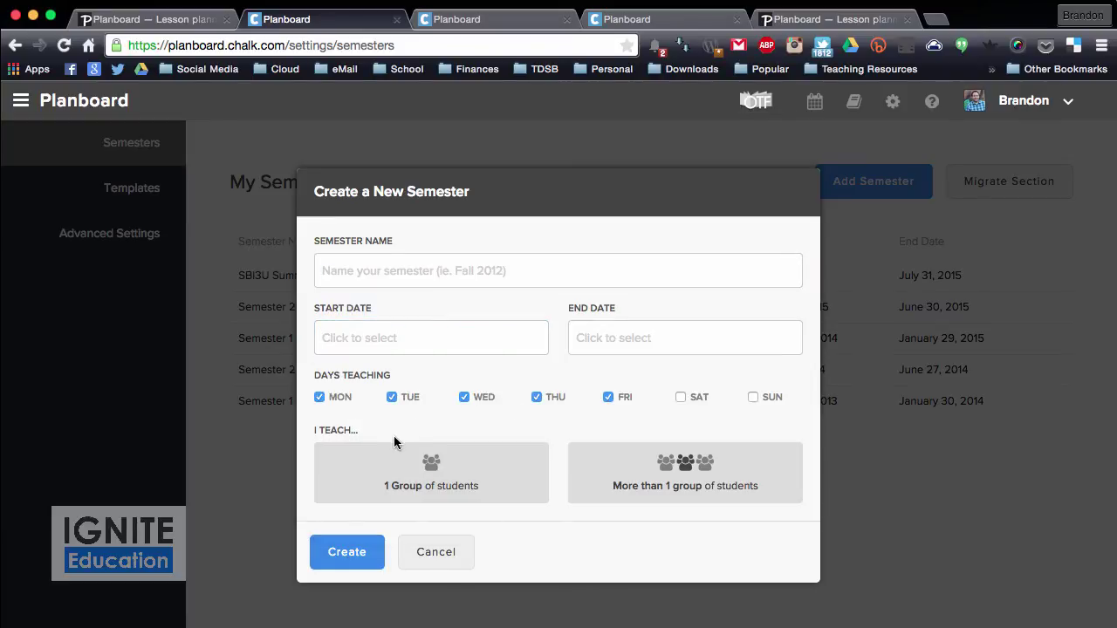
left_click(464, 447)
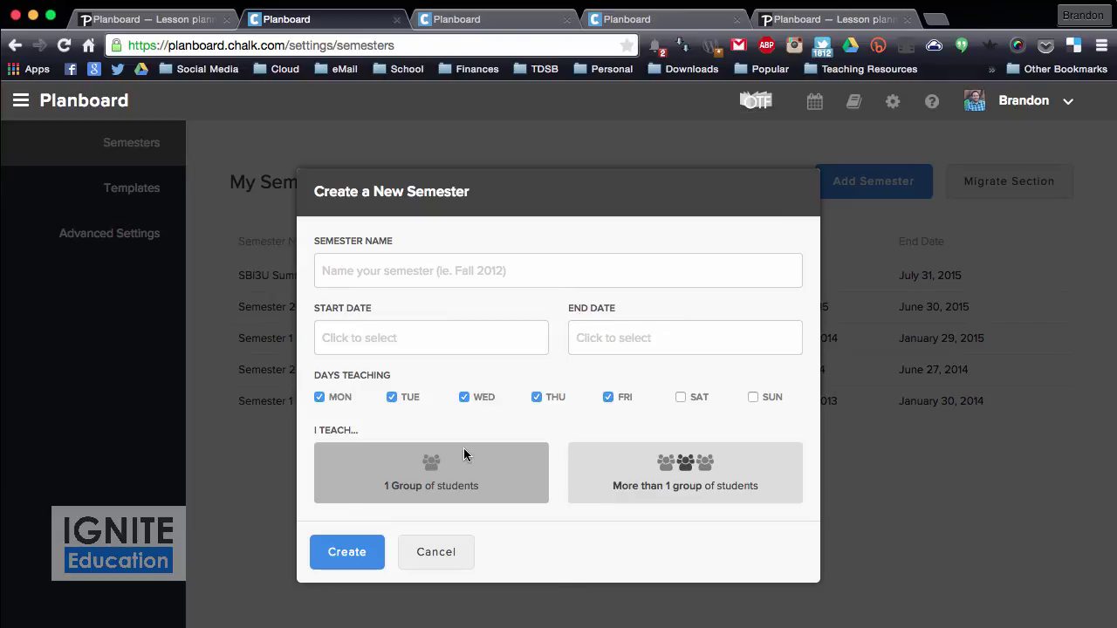
left_click(436, 551)
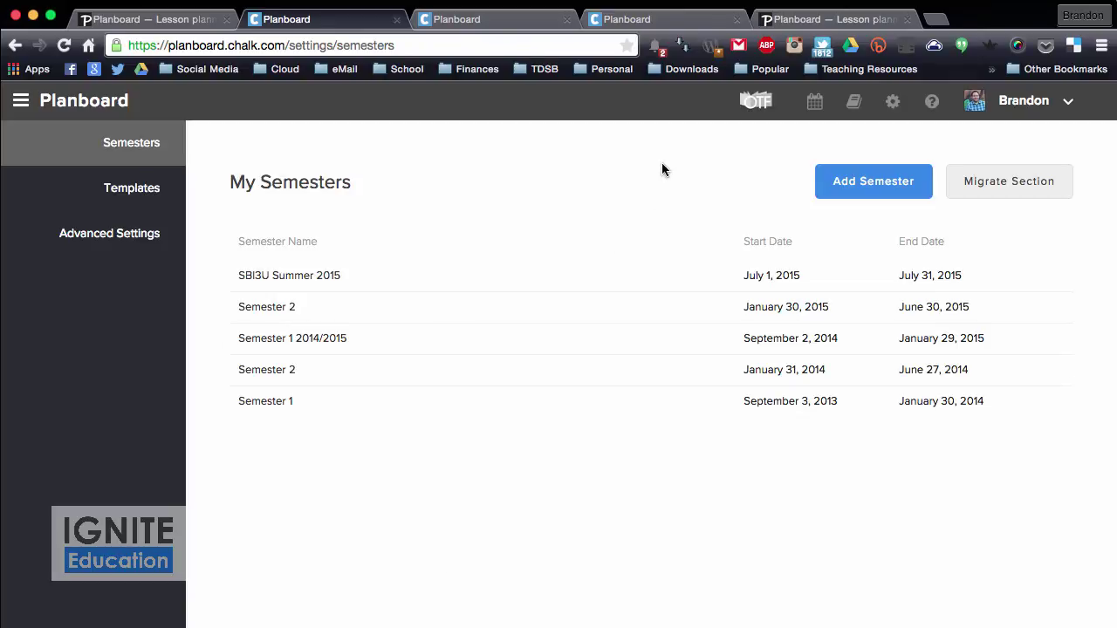
Return to the day plan and switch to the Planboard sign-up home page
left_click(813, 101)
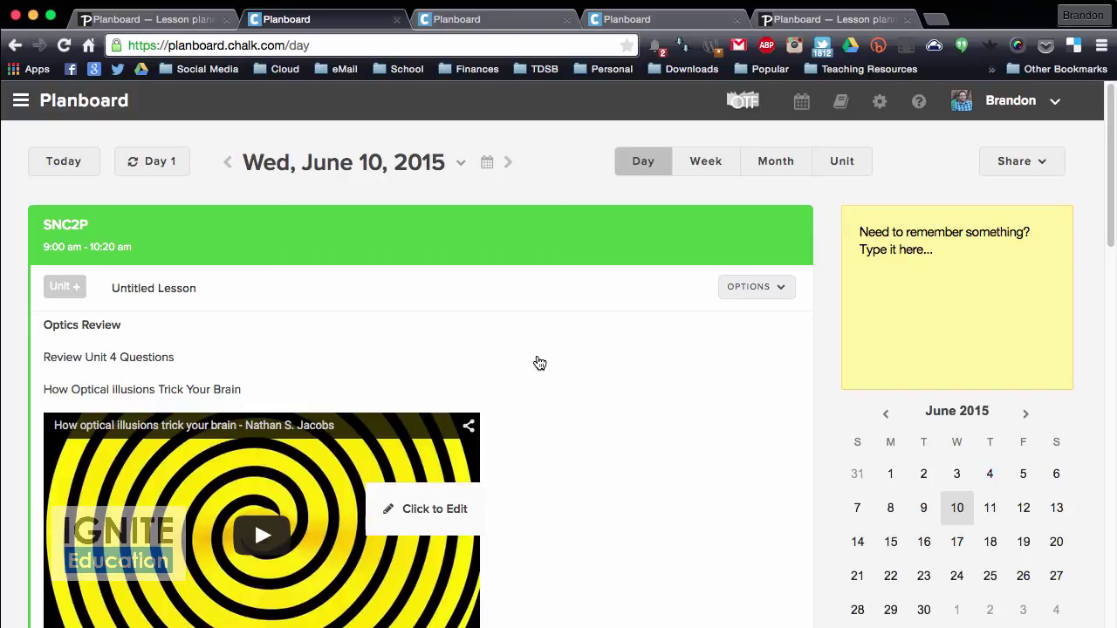
left_click(824, 18)
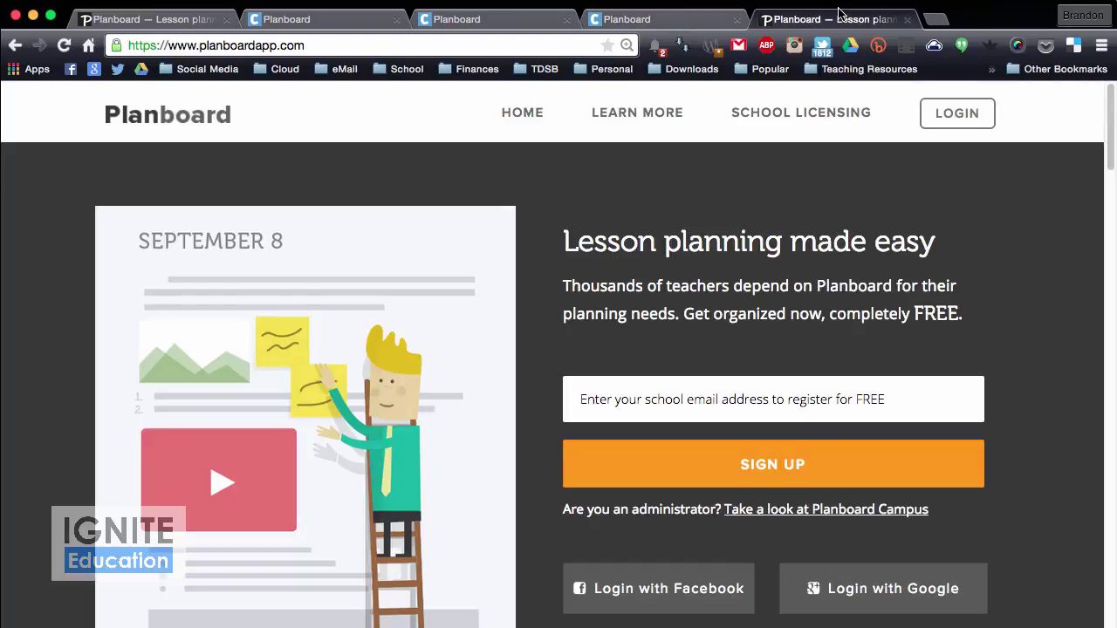